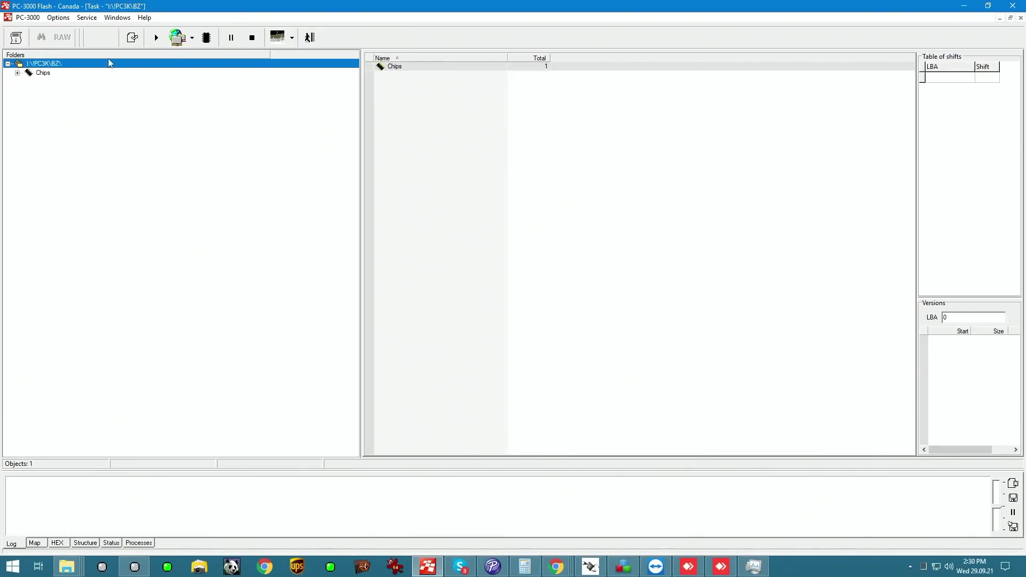
Read the chip ID of '1 - Unknown chip', revealing a Sandisk TLC NAND, 9216-byte pages, 32 768 MB.
click(41, 73)
click(17, 73)
click(36, 80)
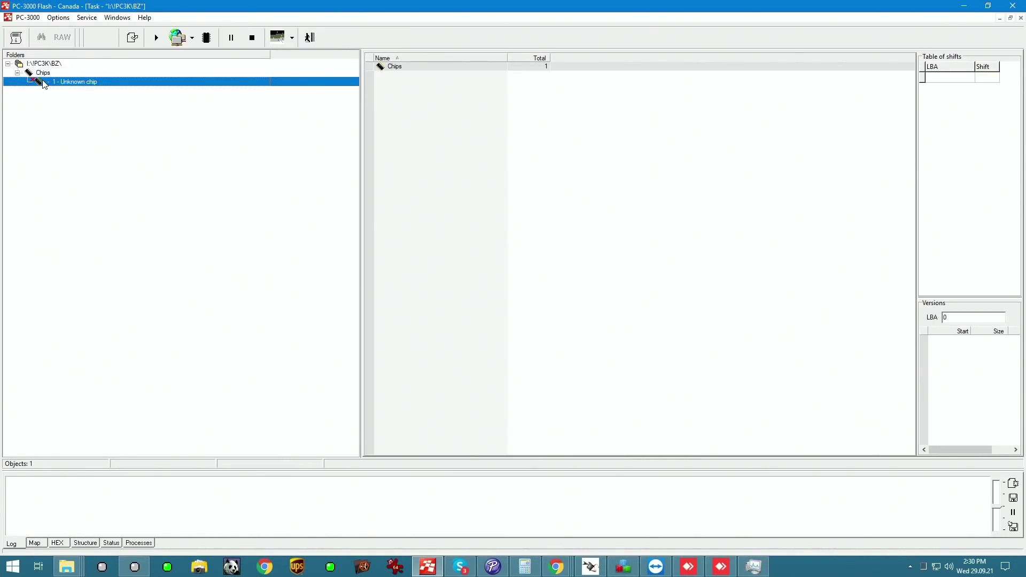
right_click(36, 81)
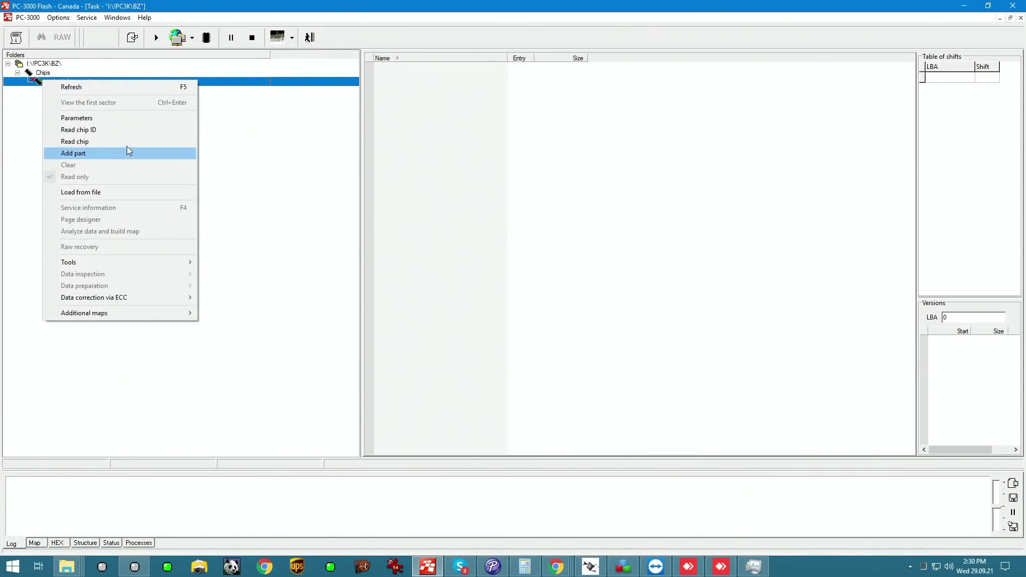
click(123, 130)
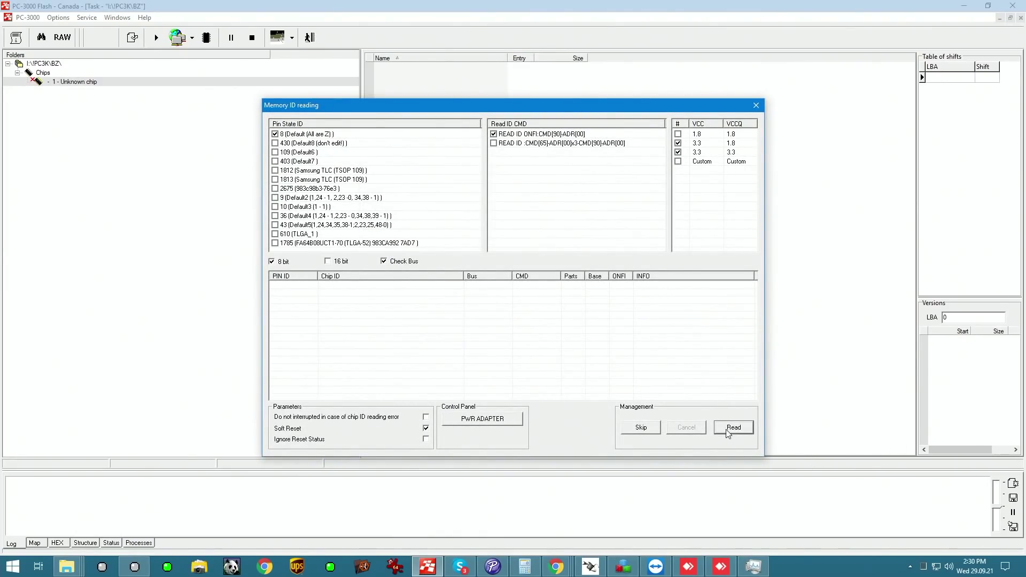
click(732, 428)
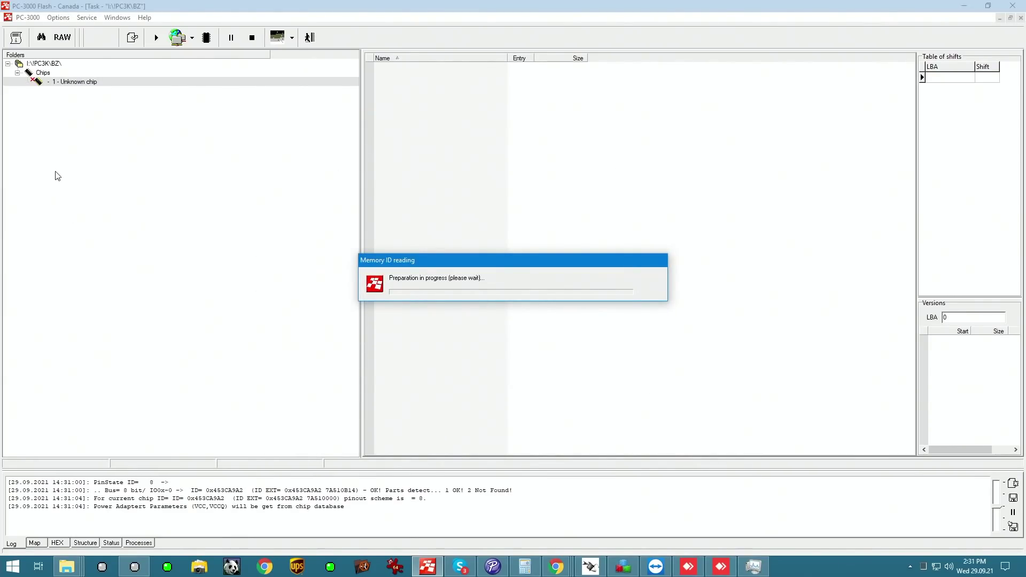
Read the whole Sandisk chip into a file dump with the proposed reading parameters.
right_click(59, 82)
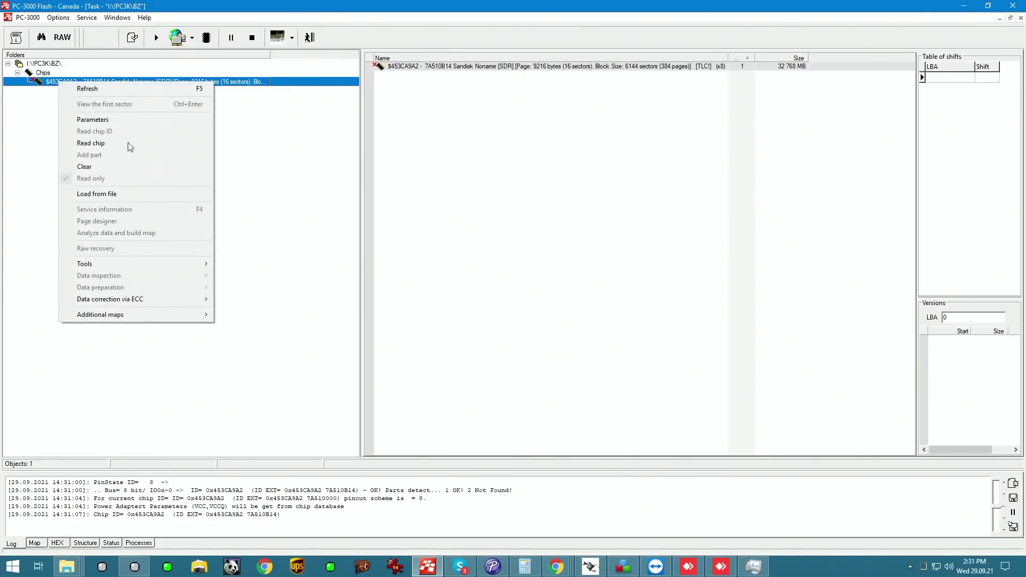
click(123, 143)
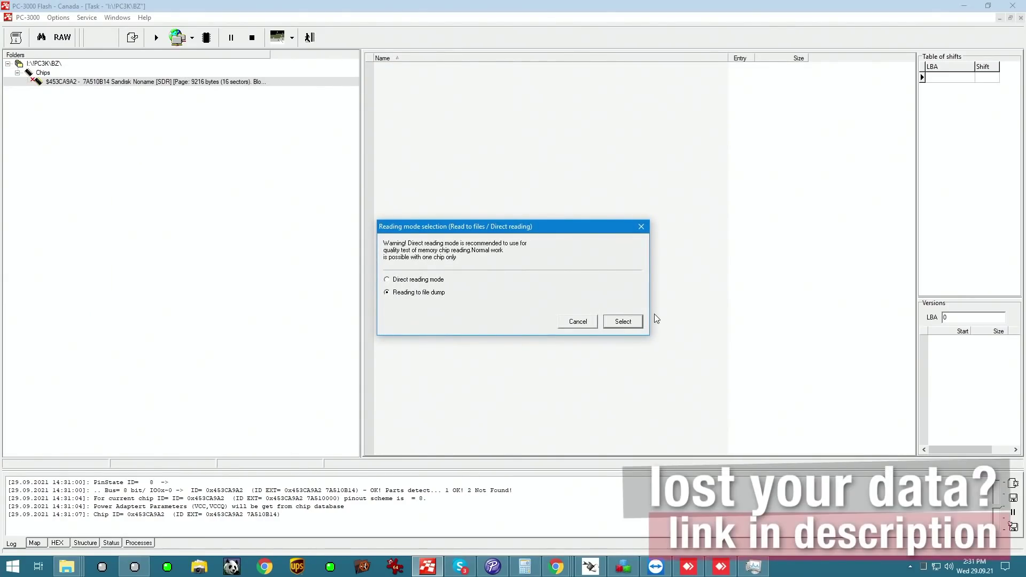
click(616, 322)
click(621, 315)
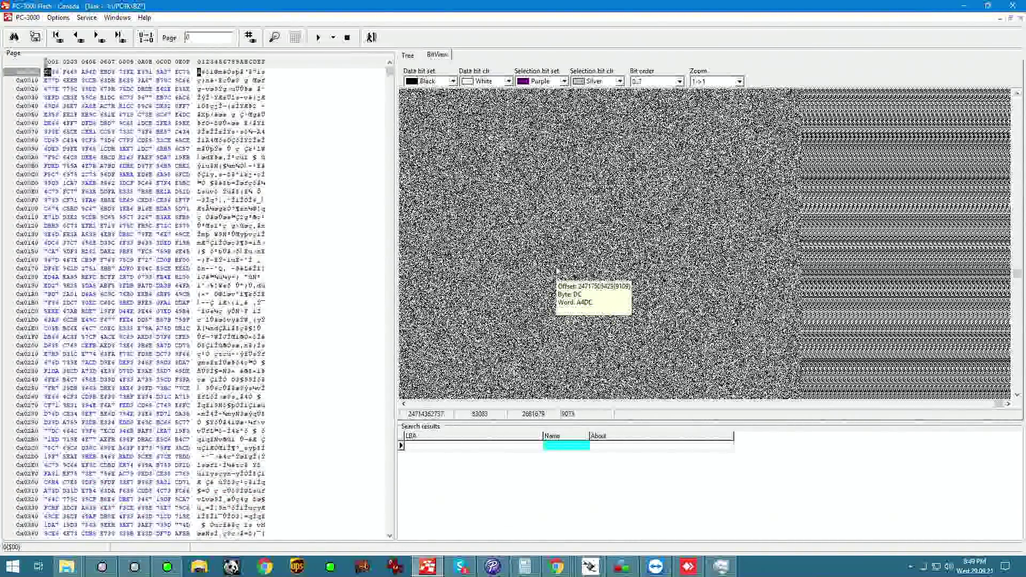
Close the page viewer and run Data correction via ECC > ECC autodetection on Bad bytes cutting.
click(369, 38)
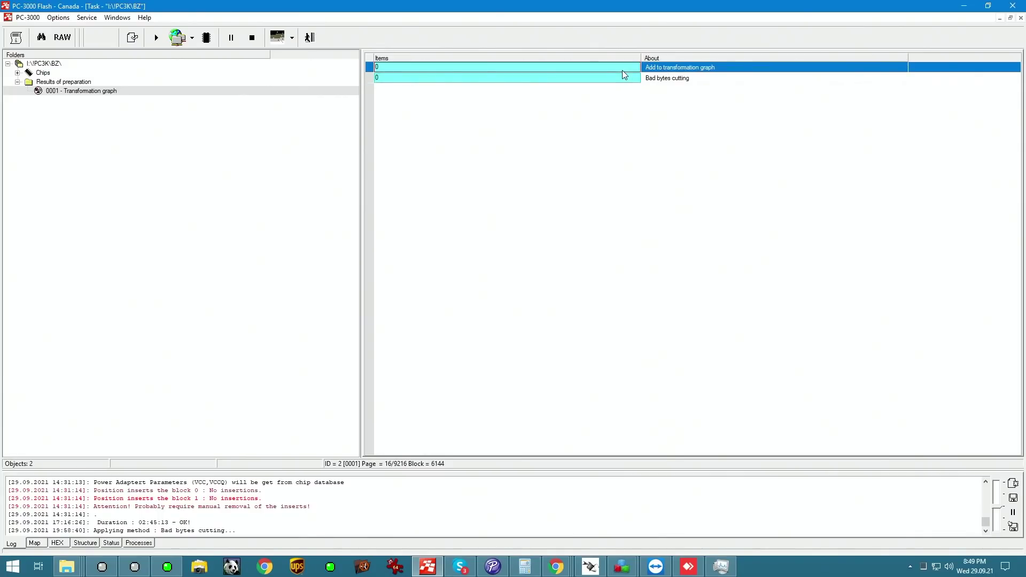
right_click(599, 78)
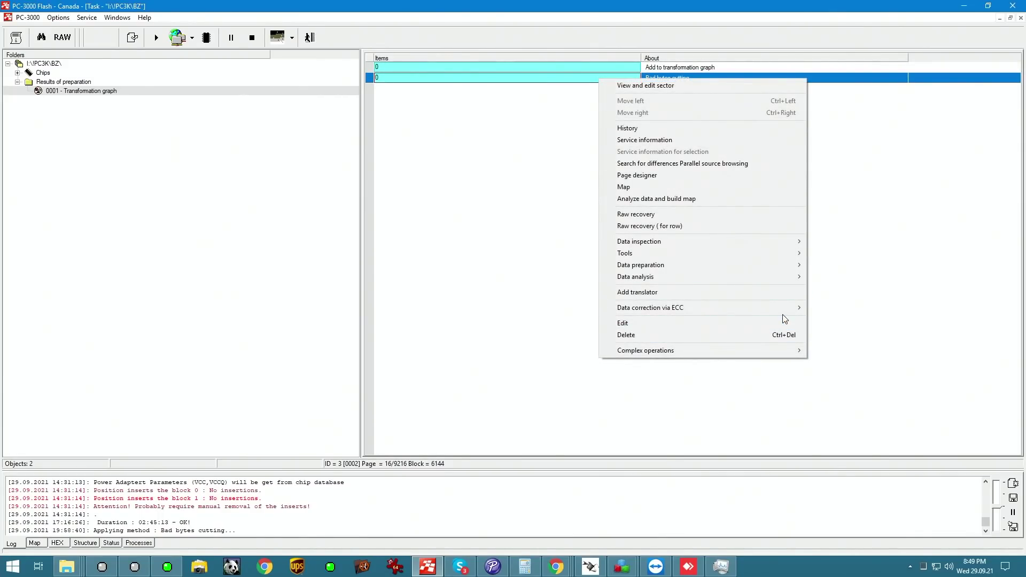
mouse_move(783, 307)
click(873, 308)
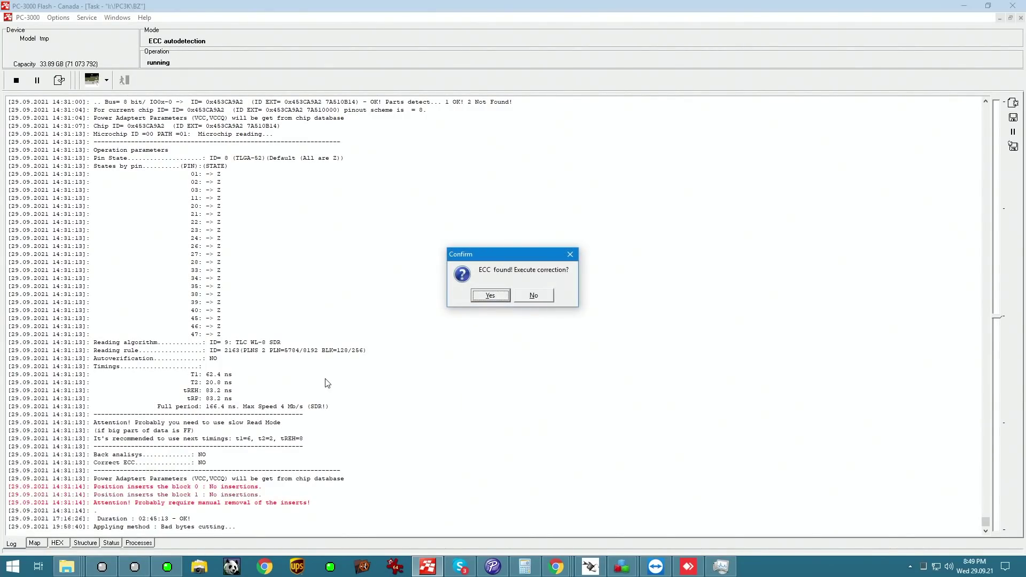
Confirm executing the detected ECC correction across the dump's pages.
click(494, 294)
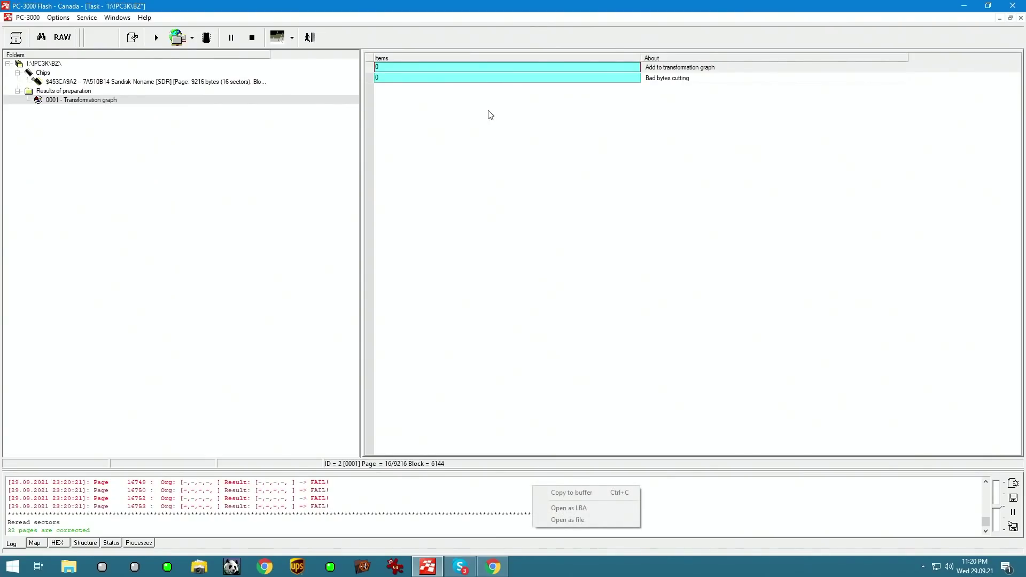
Show the Bad bytes cutting result's ECC information in the log.
right_click(490, 82)
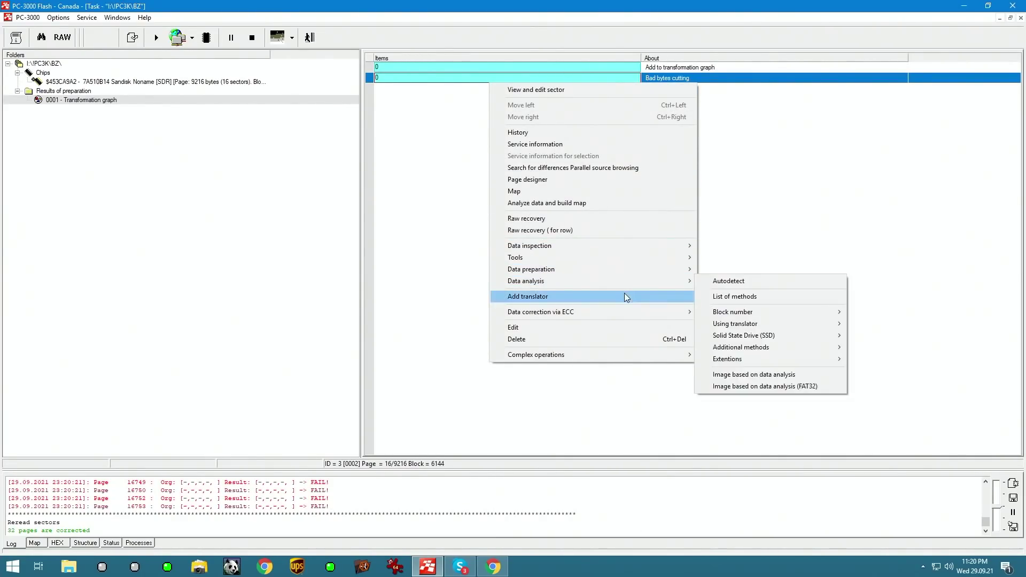
mouse_move(604, 257)
mouse_move(787, 269)
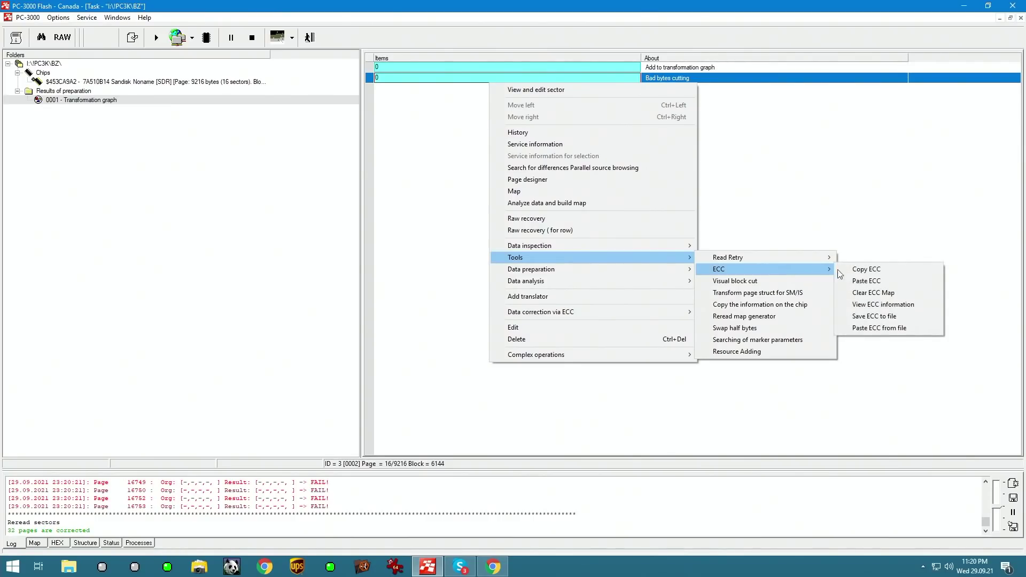
click(883, 304)
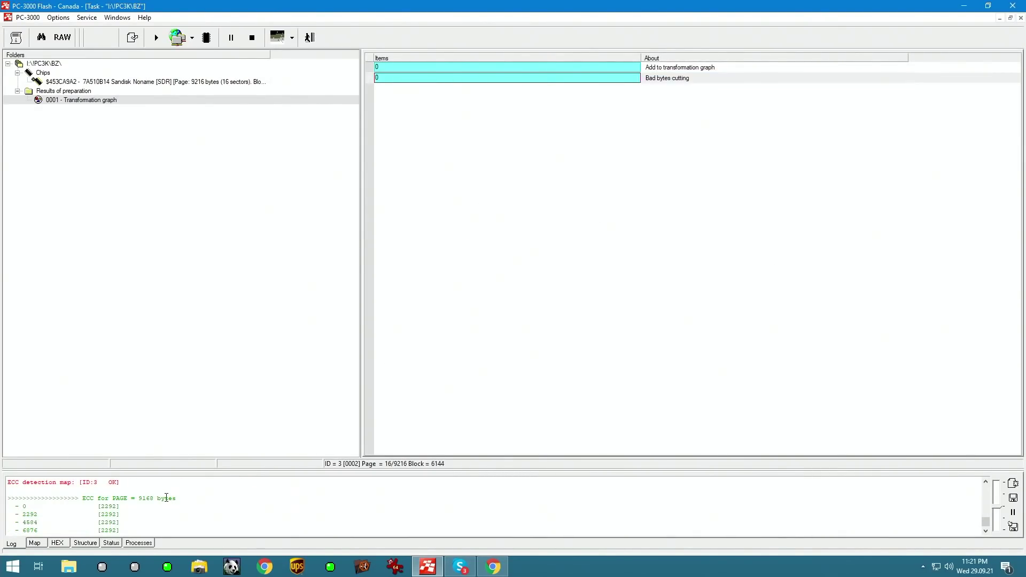
Build the XOR conversion using XOR ID 2212 (Sandisk BLK=8 PG=9216).
right_click(489, 77)
mouse_move(676, 242)
click(756, 315)
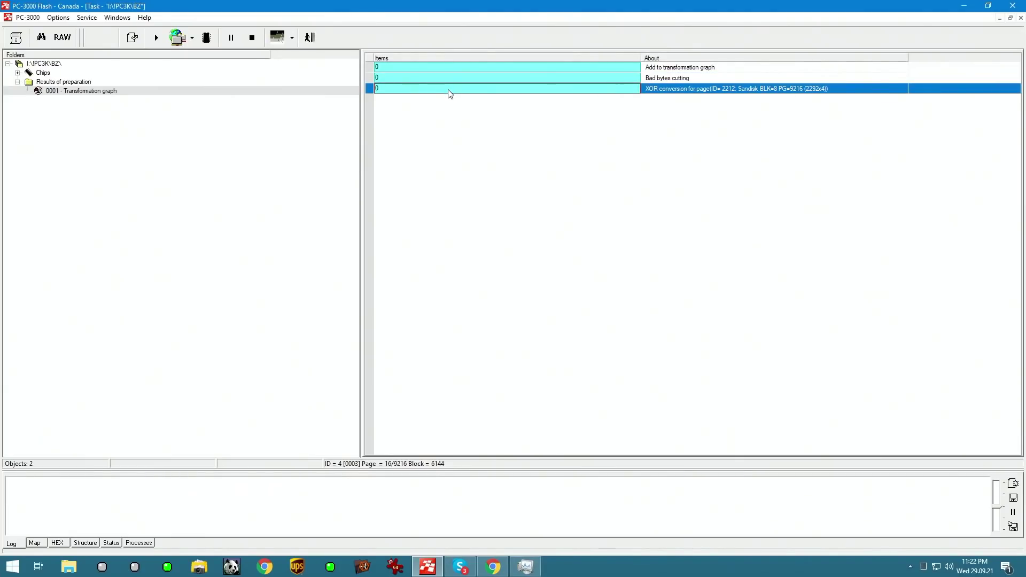
Open the XOR conversion in Page designer, checking its BitView and the Page's sector 0–15 tree.
right_click(449, 91)
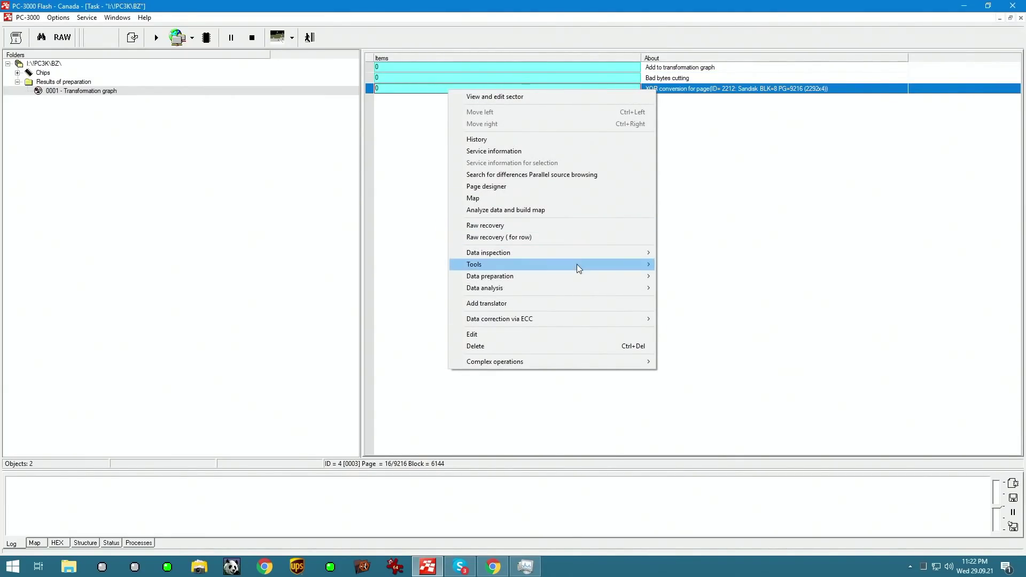
click(565, 187)
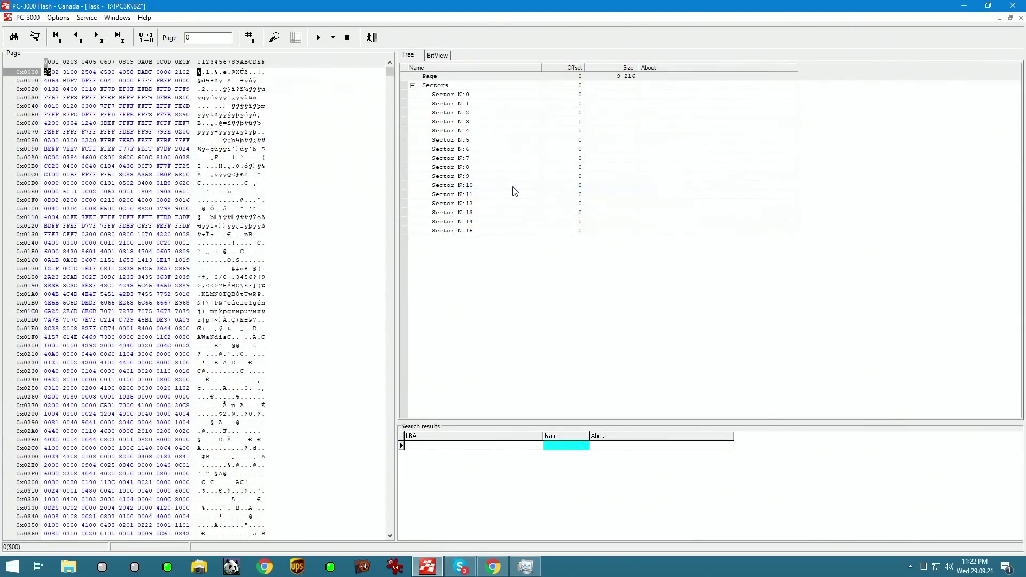
click(435, 58)
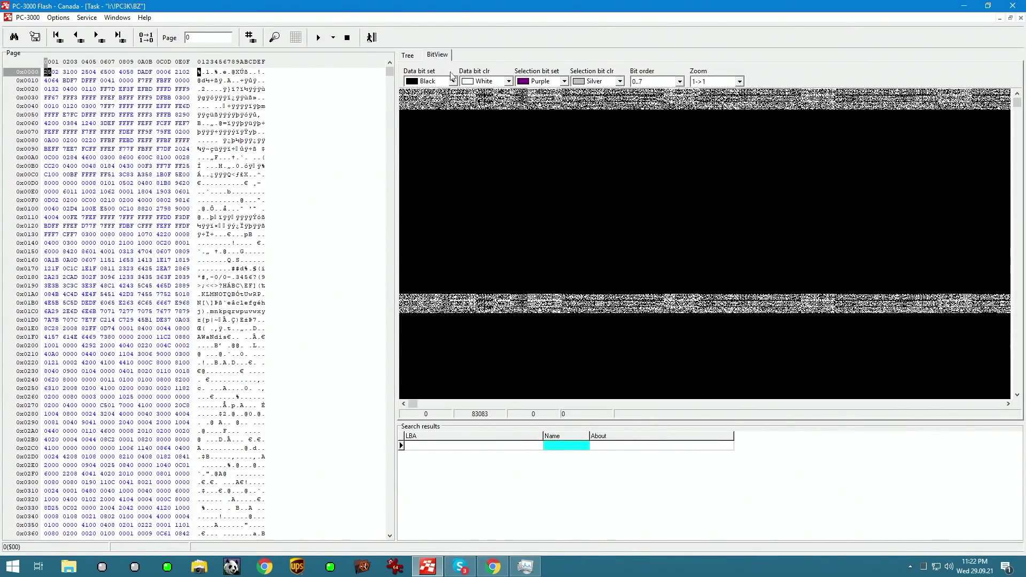
click(423, 57)
right_click(626, 76)
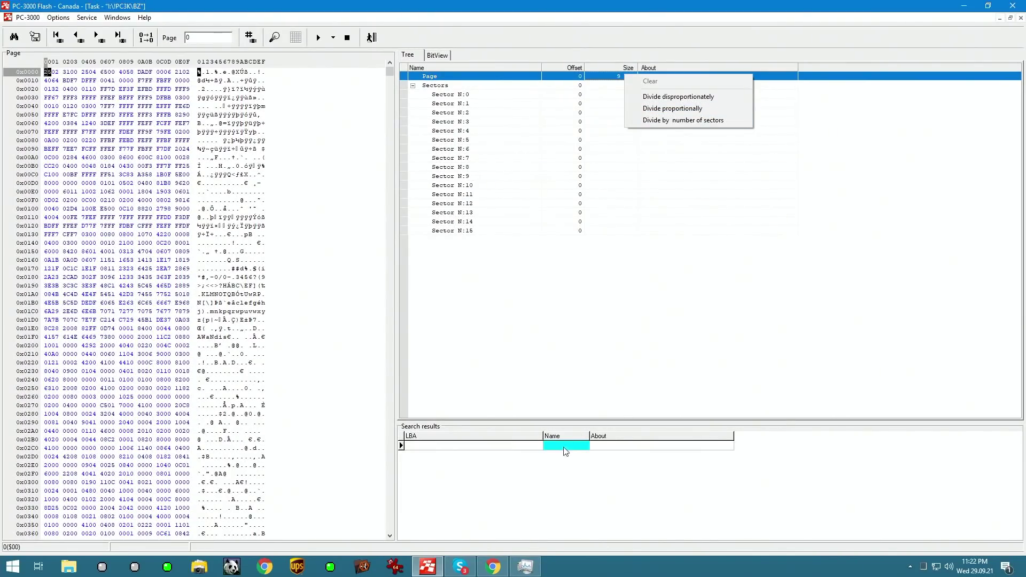
Launch Calculator, then log the XOR result's ECC information: 9168-byte page in 2292-byte parts.
click(12, 567)
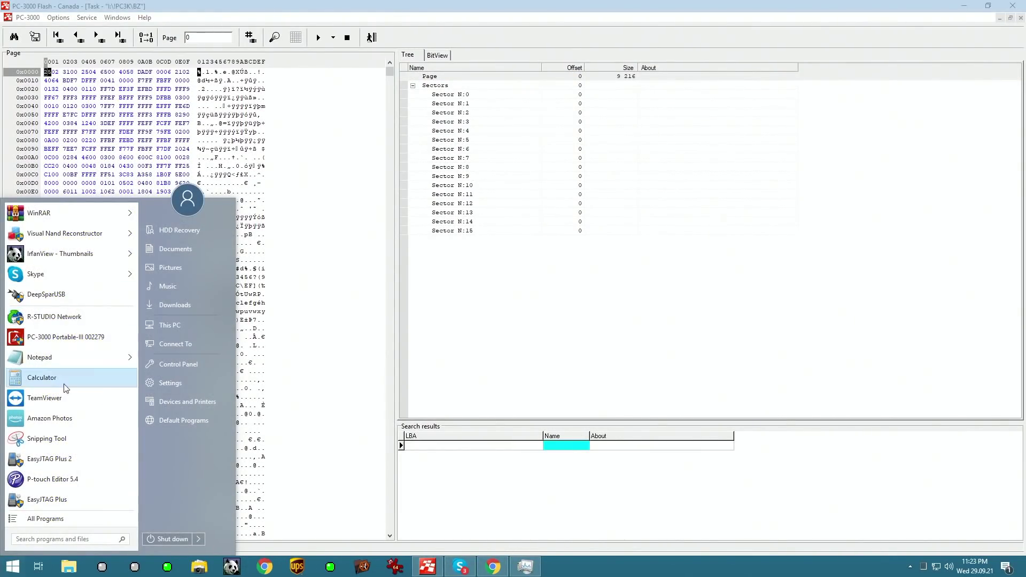
click(75, 377)
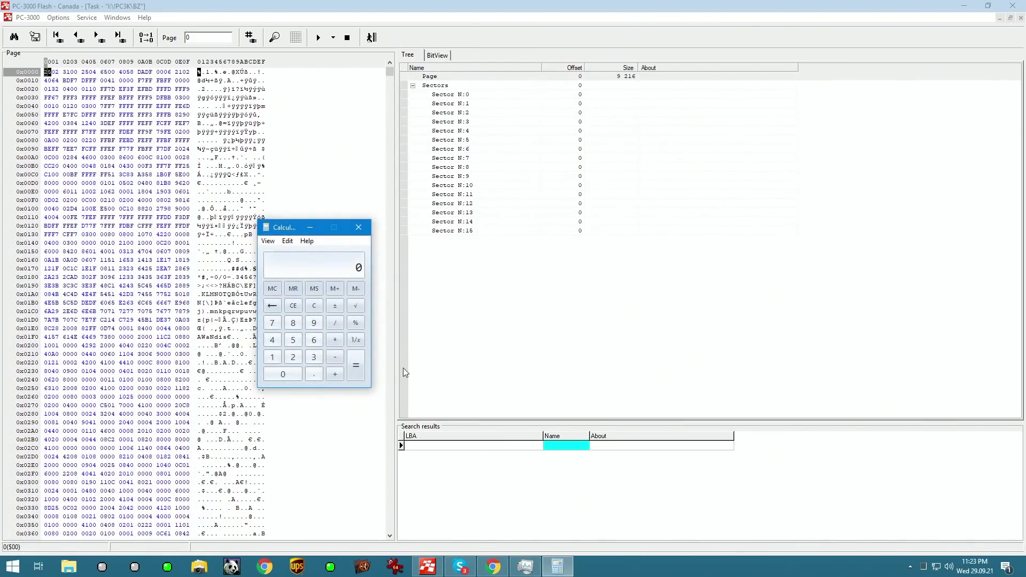
click(515, 280)
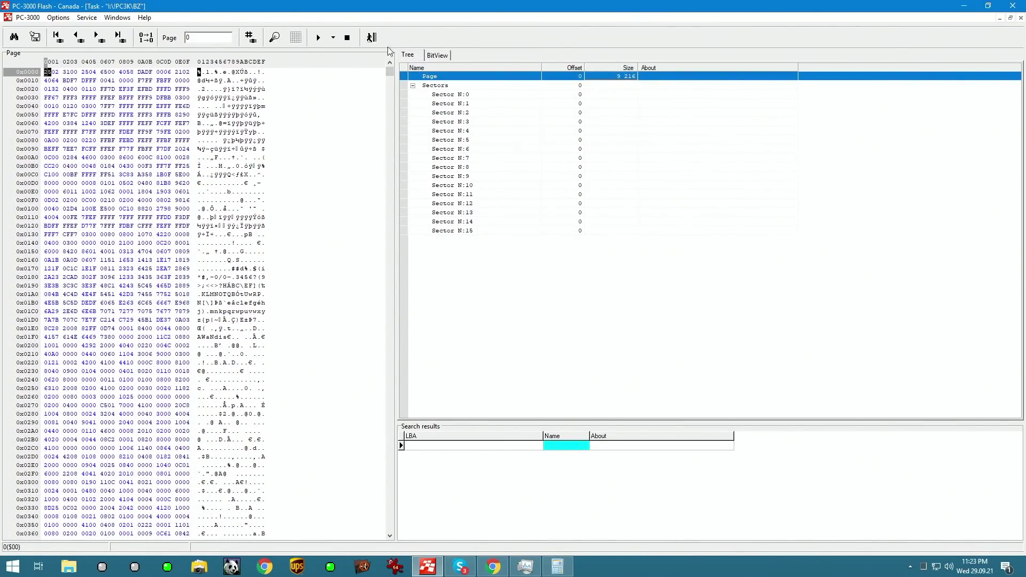
click(371, 37)
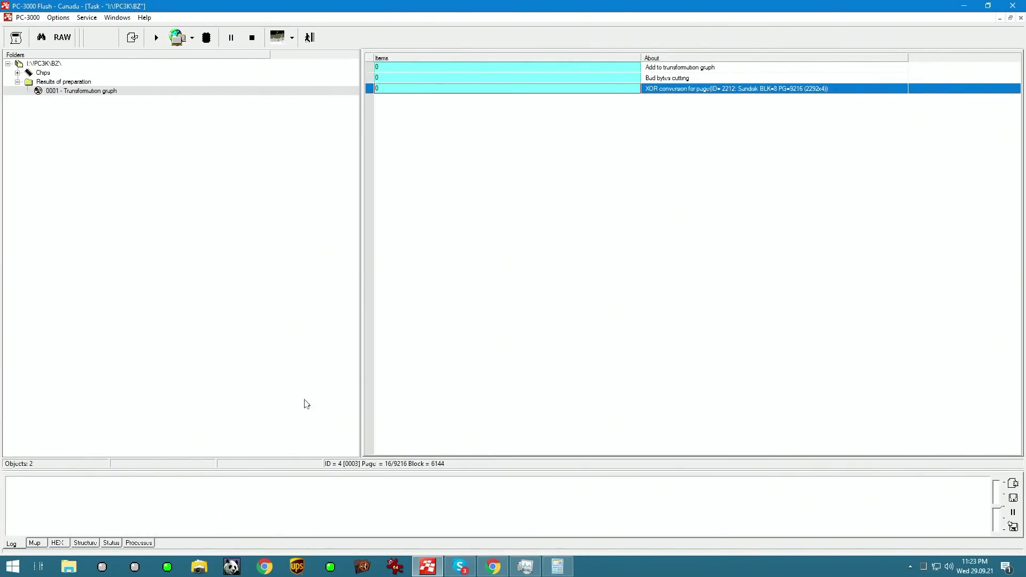
right_click(394, 91)
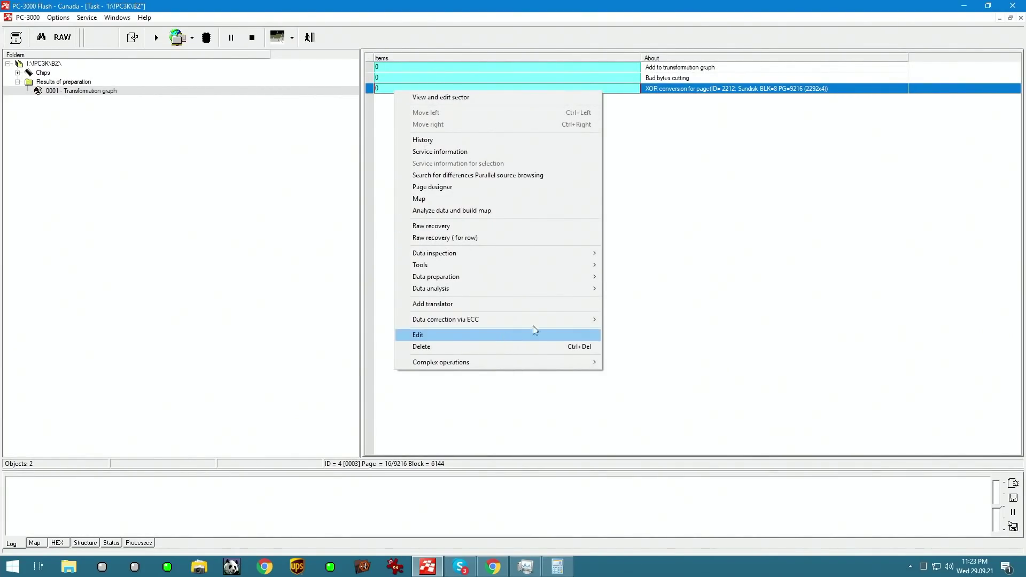
mouse_move(582, 265)
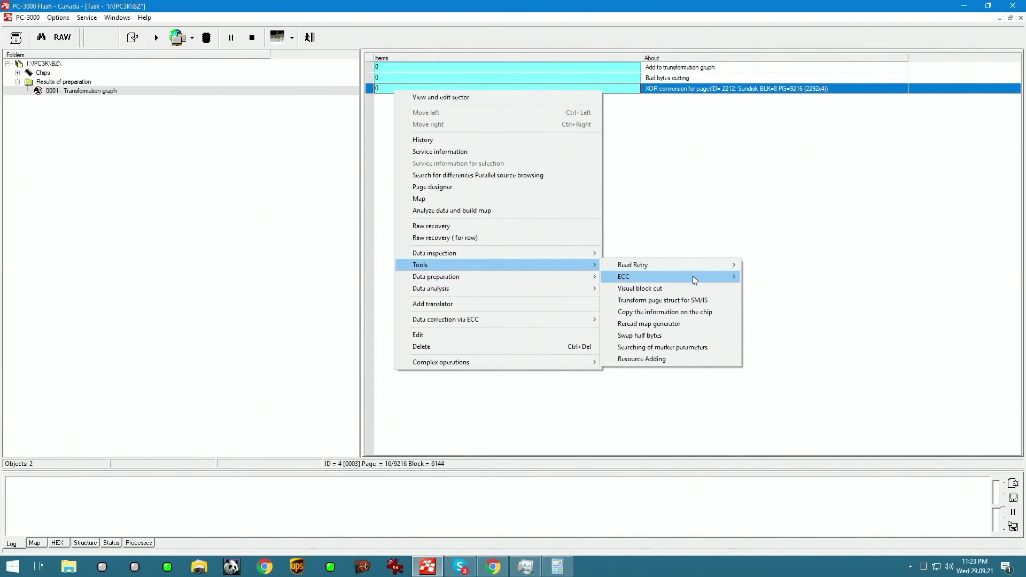
mouse_move(694, 277)
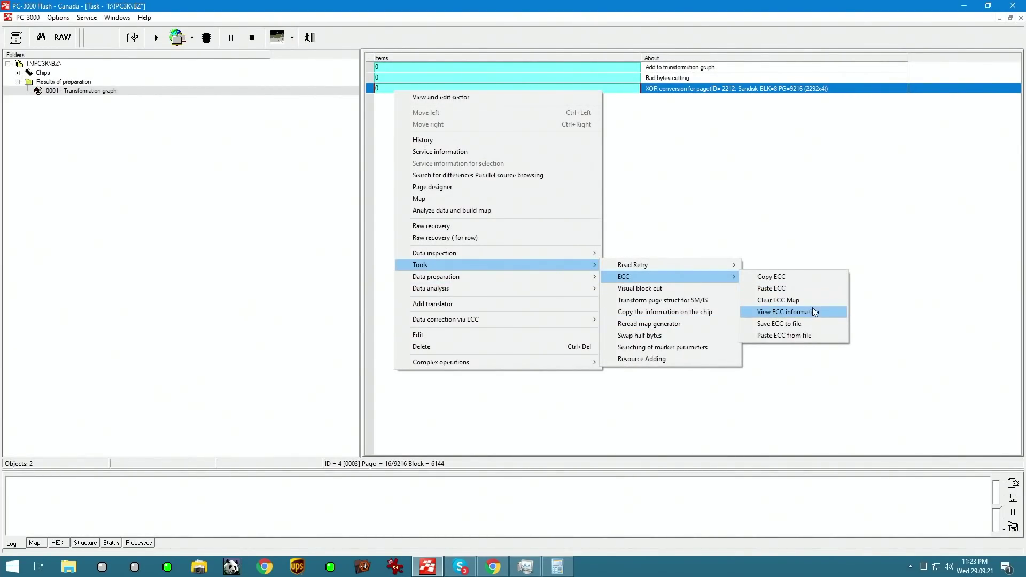
click(813, 312)
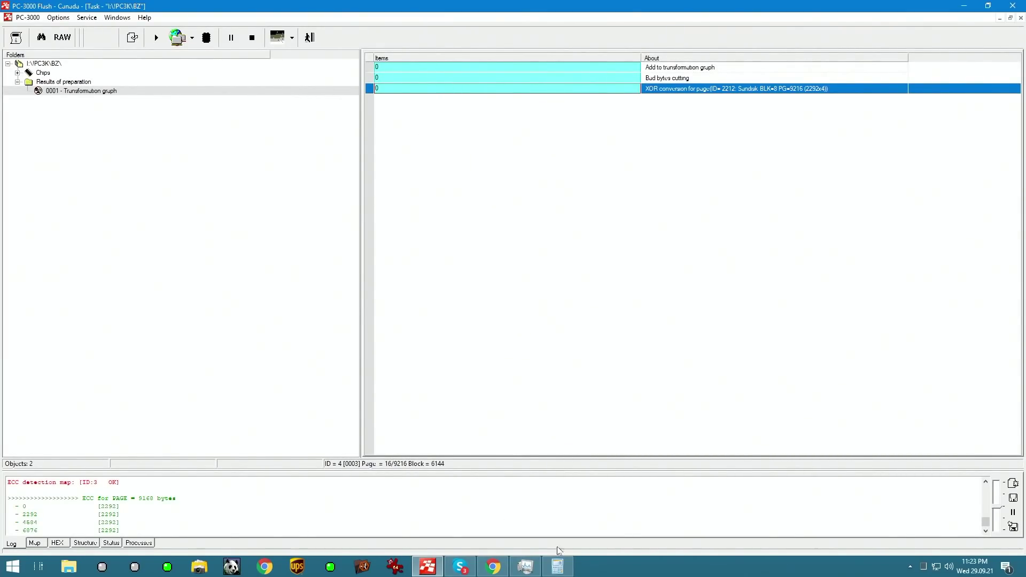
Compute 2292 × 4 in Calculator to confirm the 9168-byte page size.
click(564, 569)
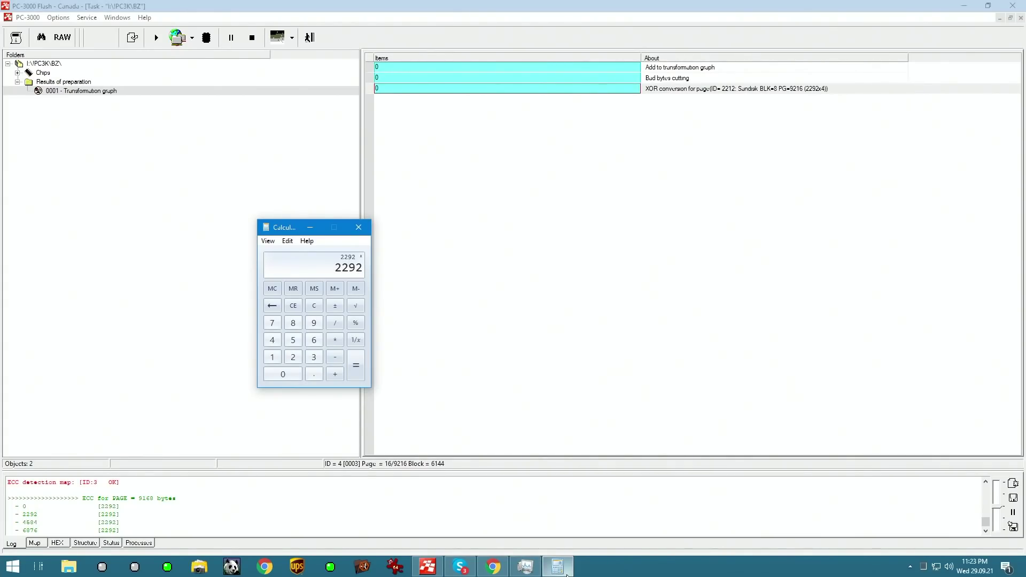
text(4)
key(Return)
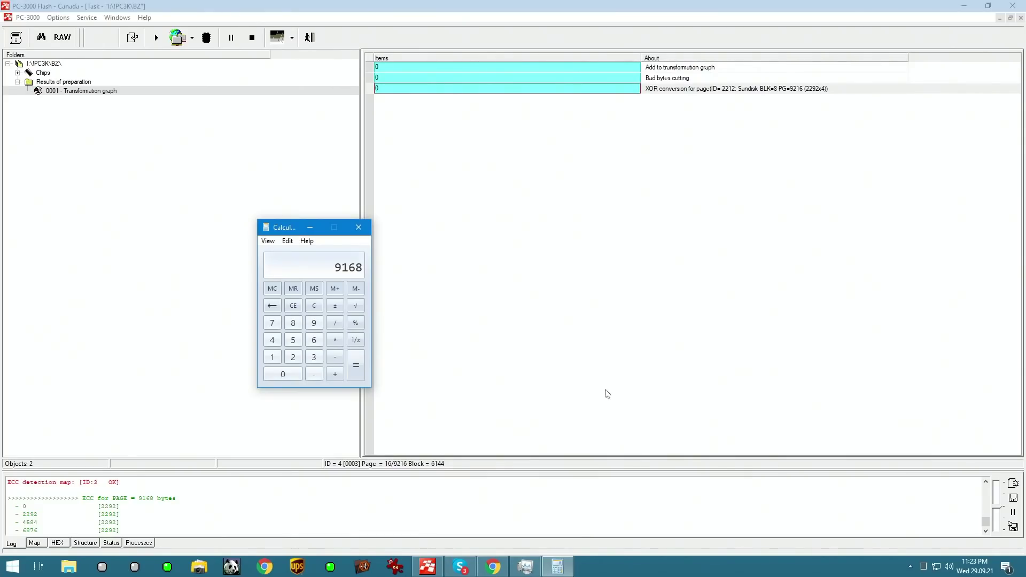
right_click(577, 91)
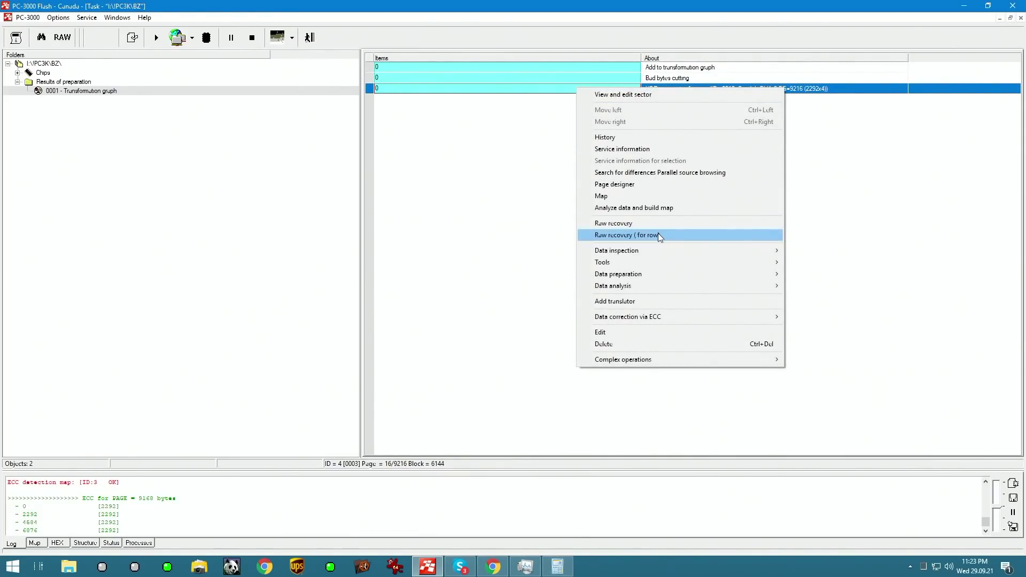
In Page designer, split the page at 9168 bytes and divide that into four 2292-byte parts.
click(654, 184)
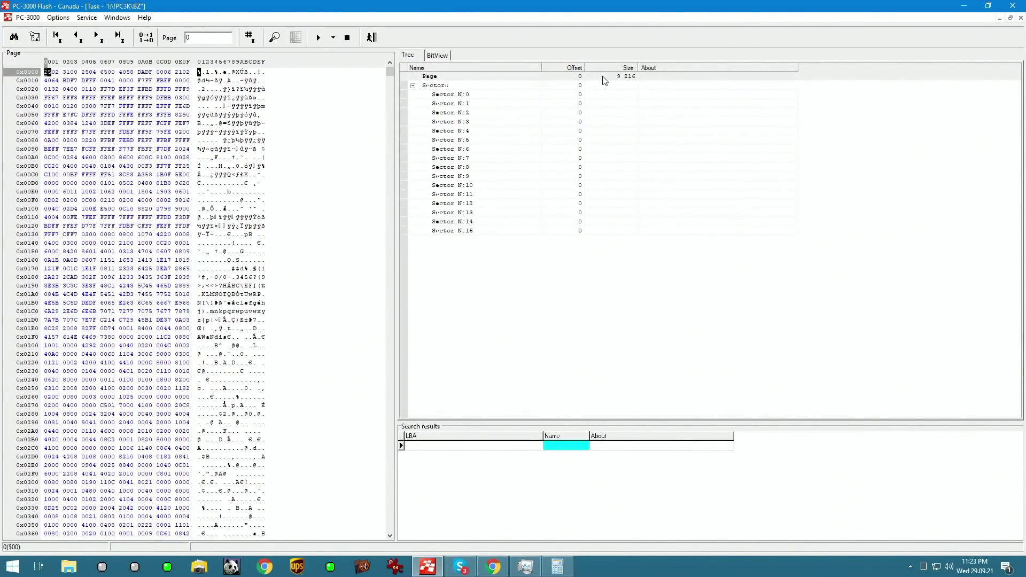
right_click(601, 76)
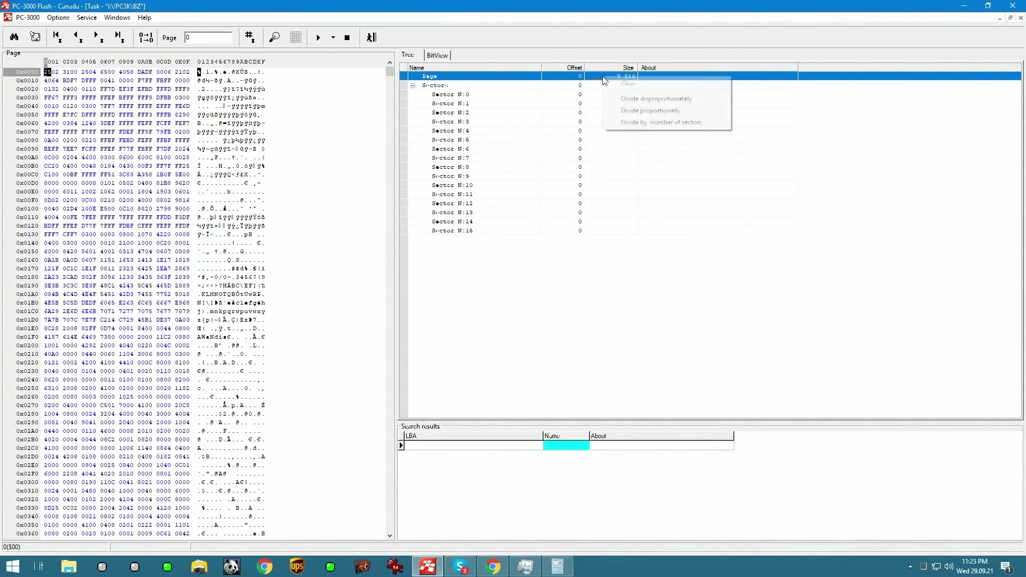
click(678, 101)
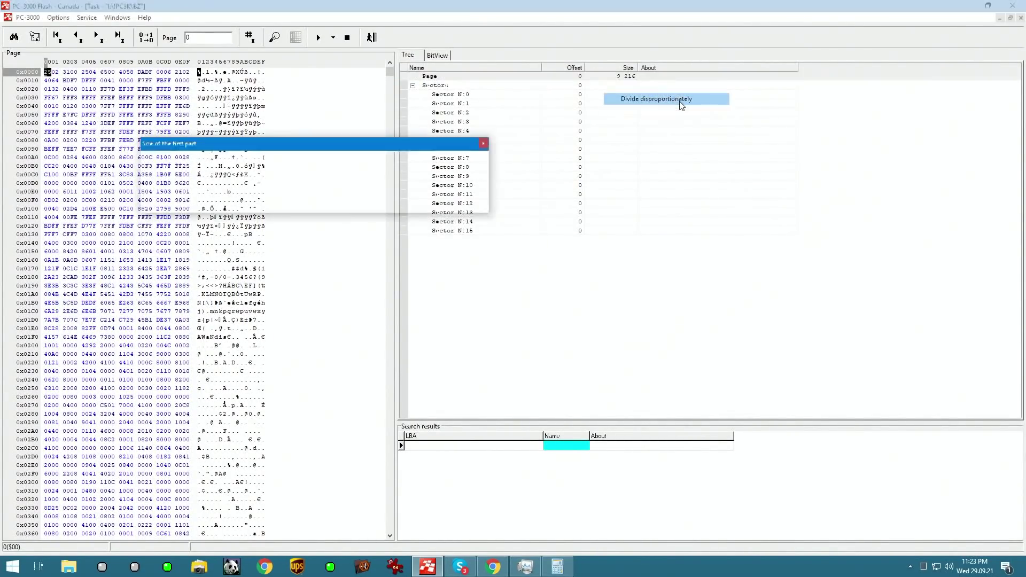
click(468, 204)
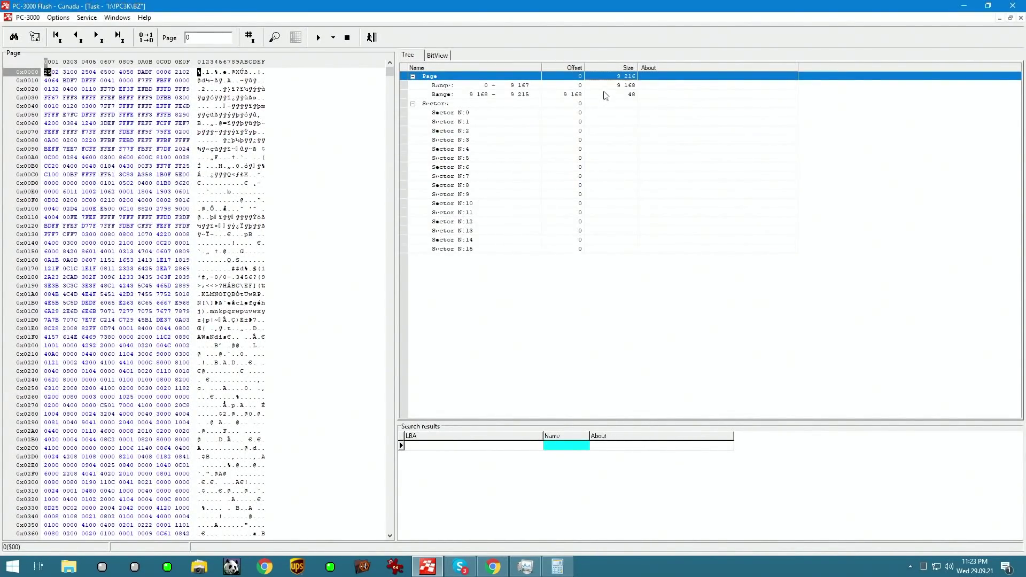
click(606, 86)
right_click(607, 89)
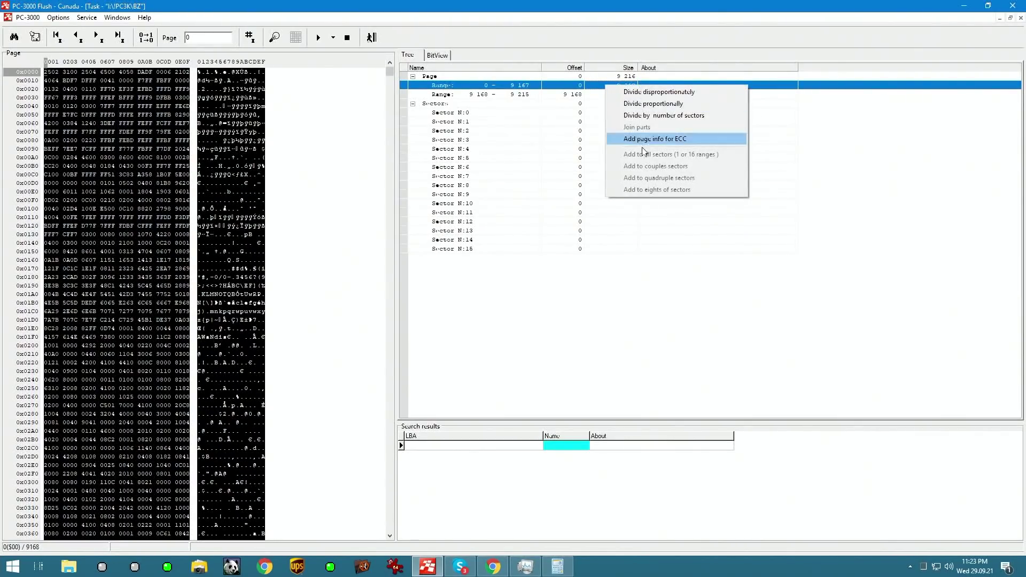
click(661, 105)
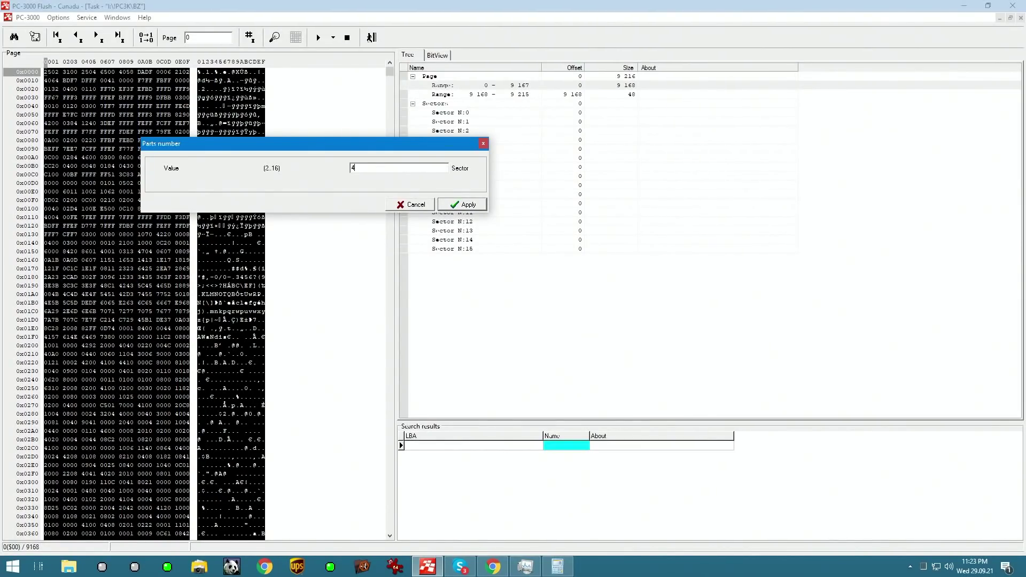
text(4)
key(Return)
Cut a 14-byte start off each 2292-byte part, then a 2048-byte range leaving 230 bytes.
drag(628, 112, 629, 86)
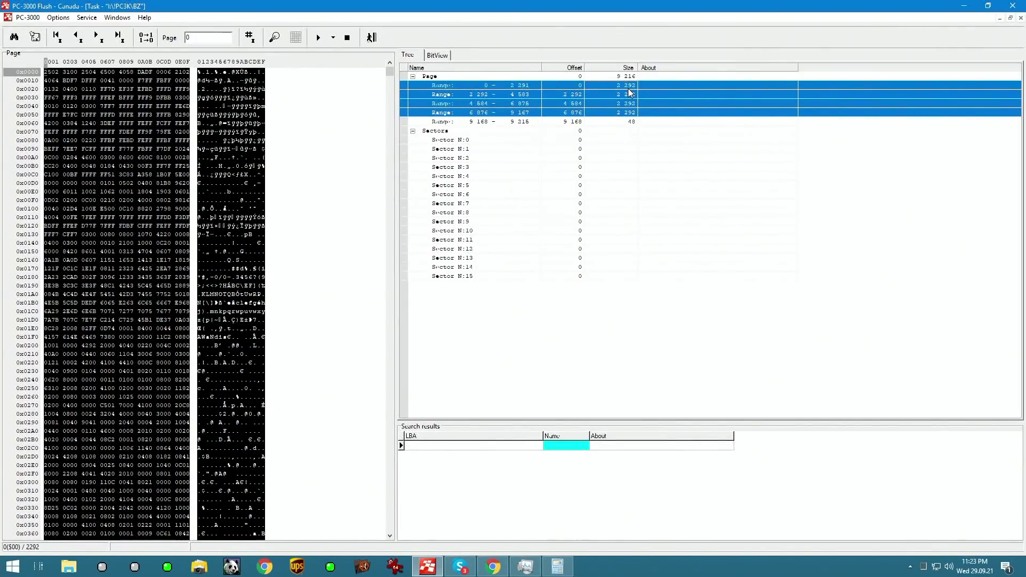
right_click(629, 88)
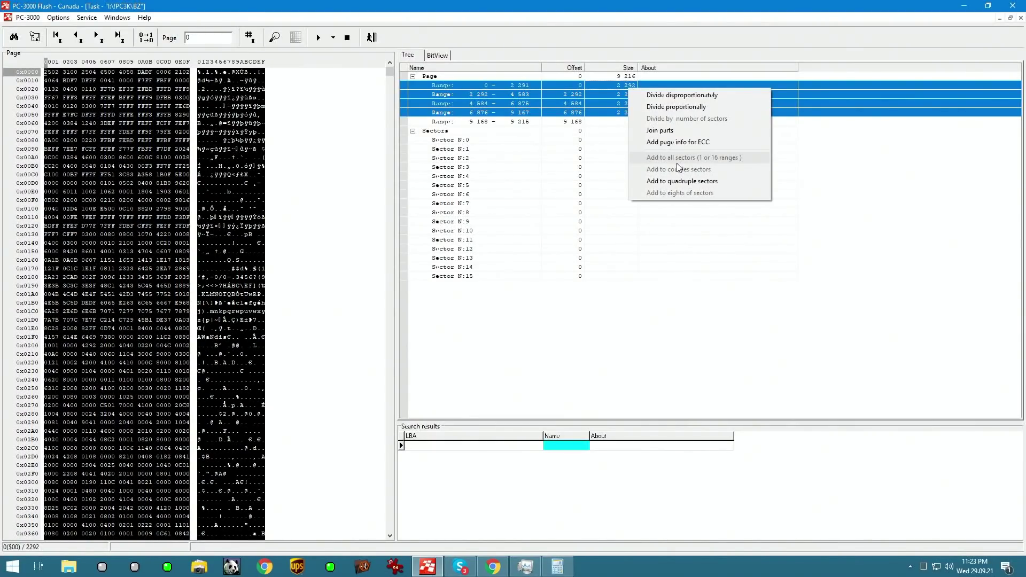
click(696, 98)
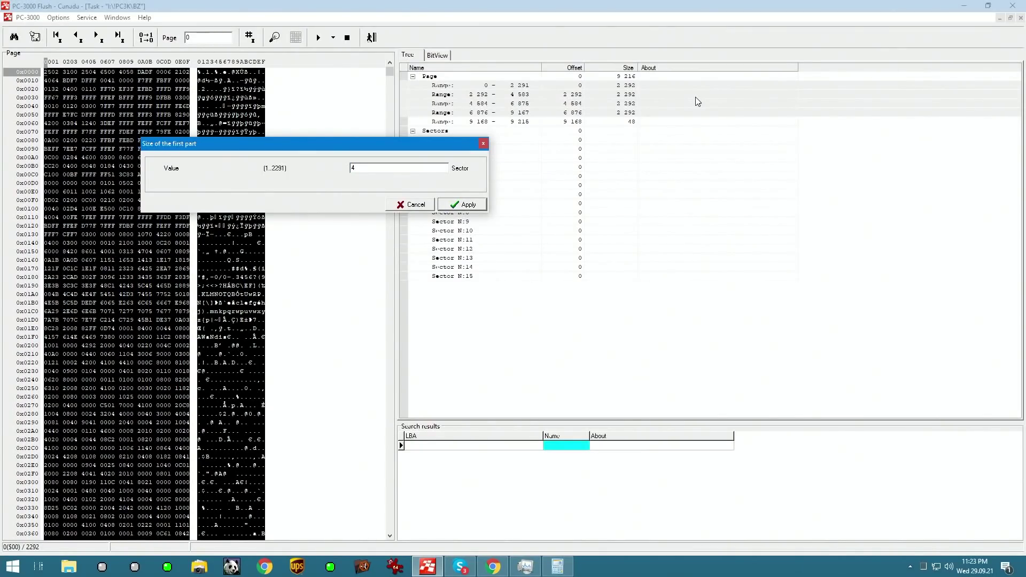
text(4)
key(Return)
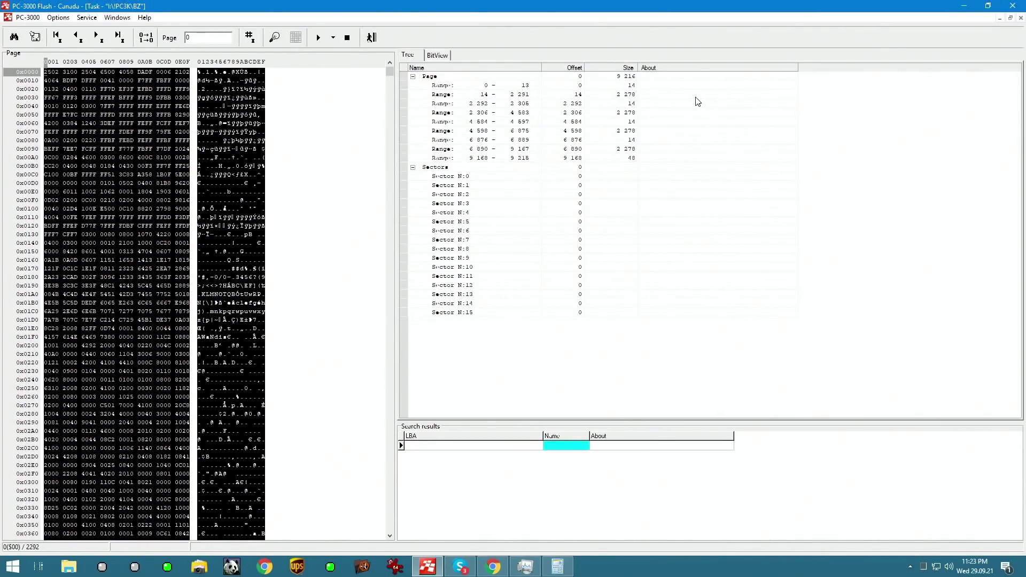
click(634, 95)
right_click(634, 95)
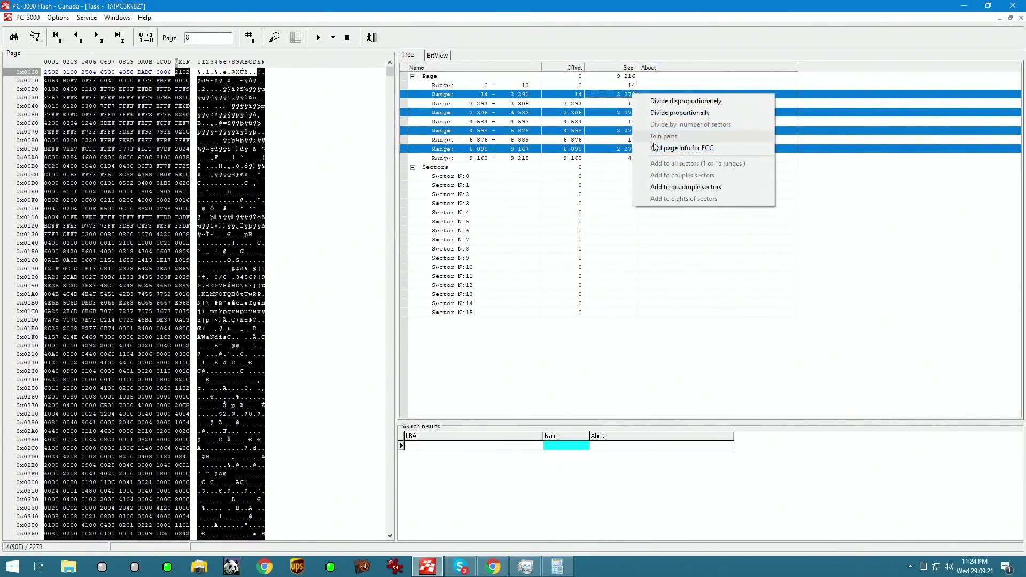
click(709, 101)
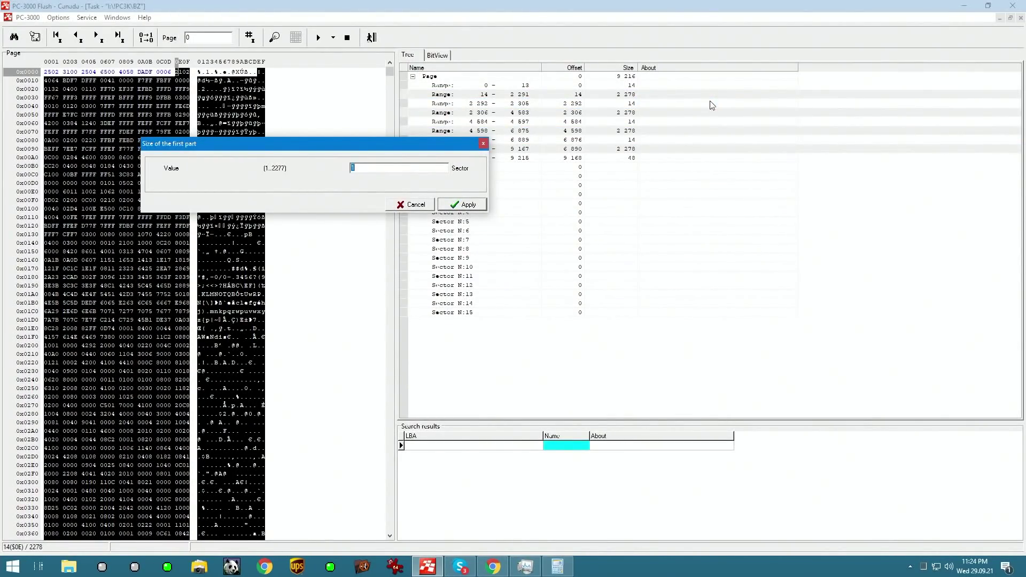
text(2048)
key(Return)
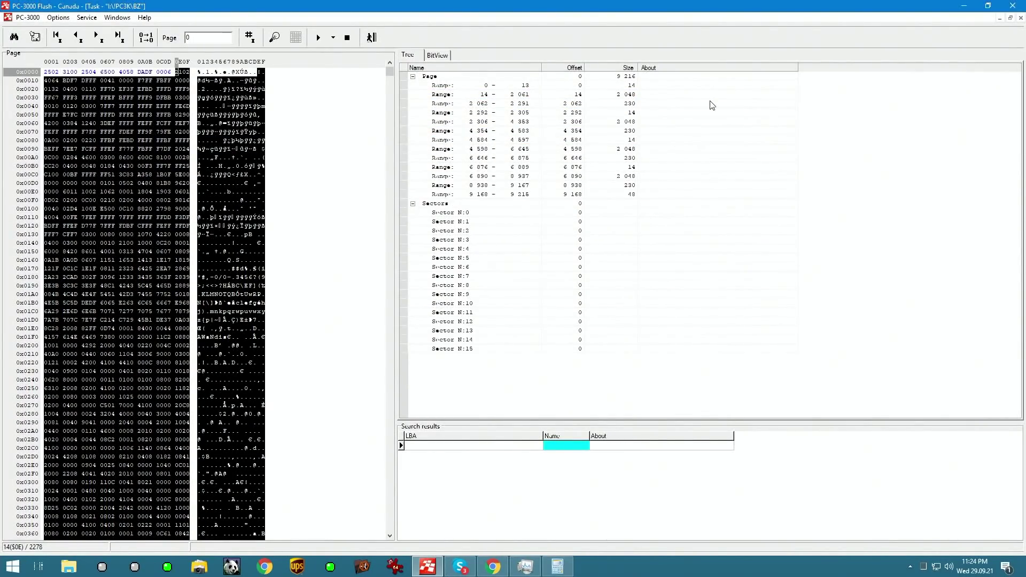
Divide each 2048-byte range into four 512-byte parts, giving sixteen 512-byte ranges.
click(614, 95)
right_click(614, 95)
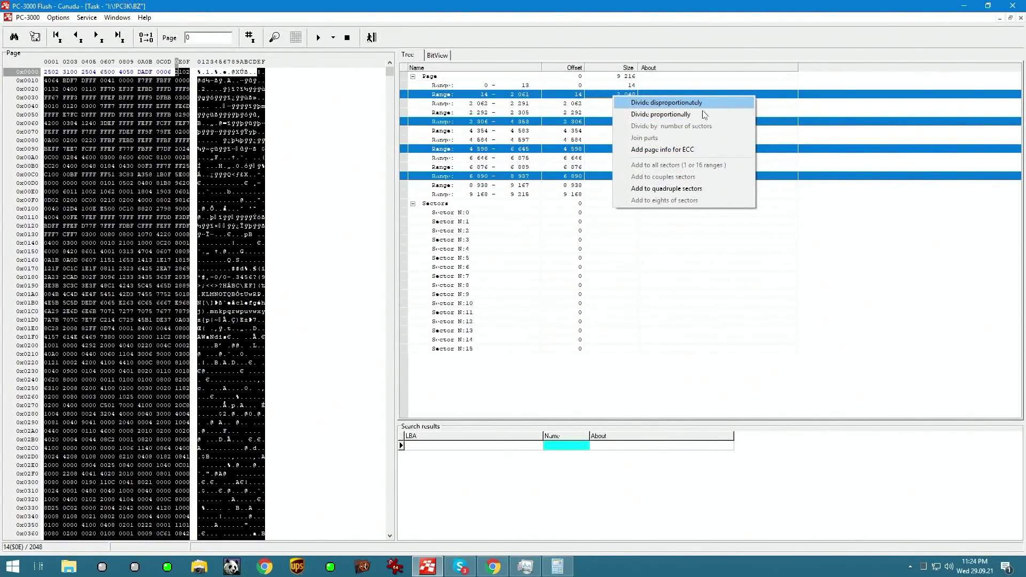
click(703, 114)
text(4)
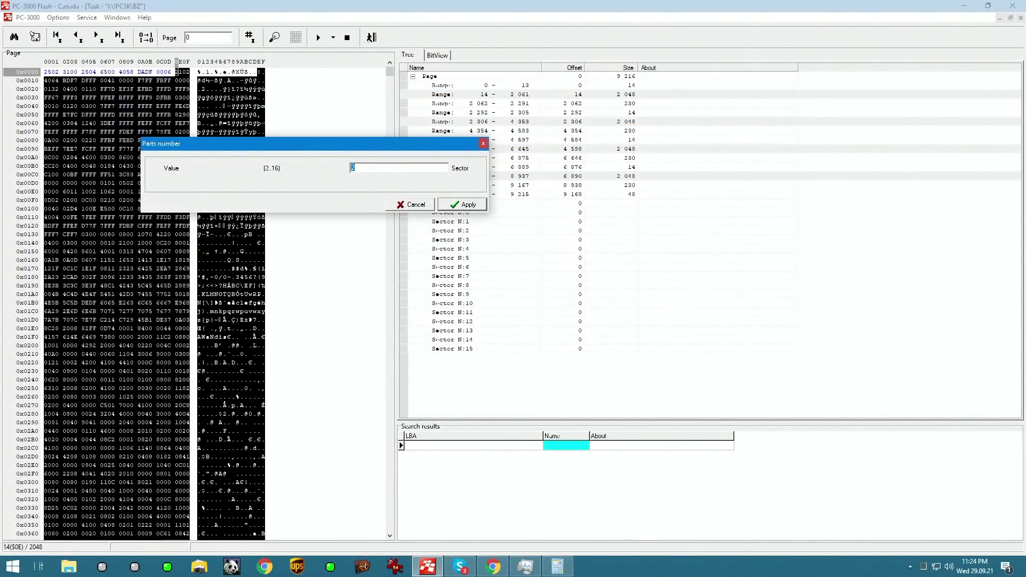
key(Return)
click(625, 99)
right_click(625, 98)
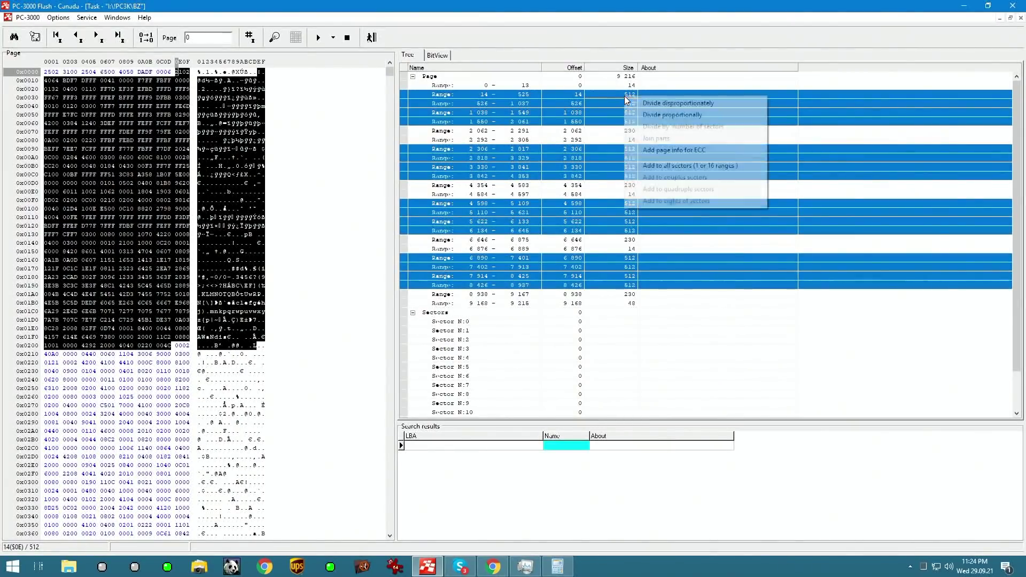
Form 526-byte sectors from each 512-byte range plus its part's 14-byte range.
click(665, 165)
click(628, 86)
right_click(628, 86)
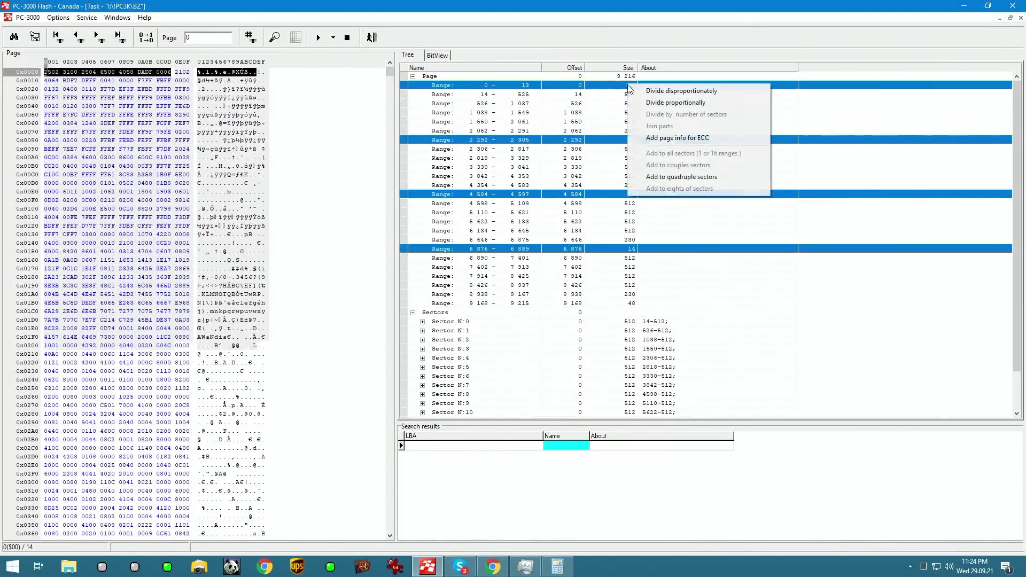
click(681, 177)
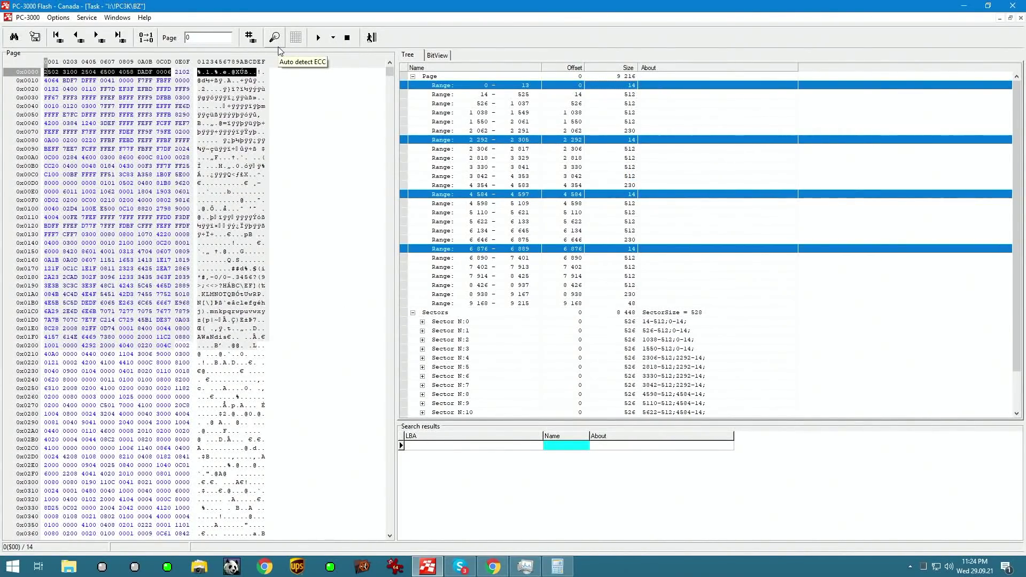
Apply the page transformation to the dump, confirm it was added, and close the designer.
click(333, 37)
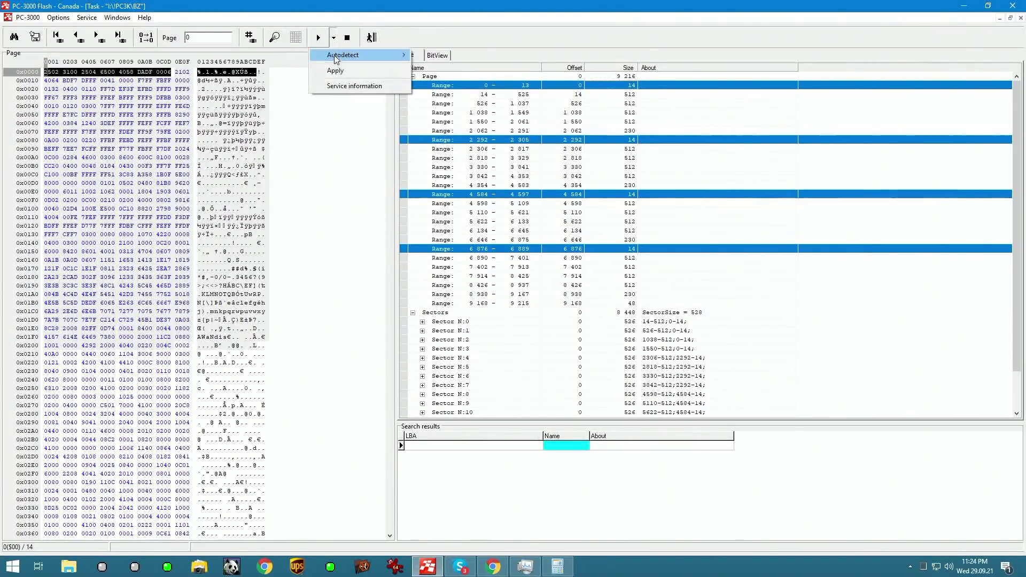
click(351, 73)
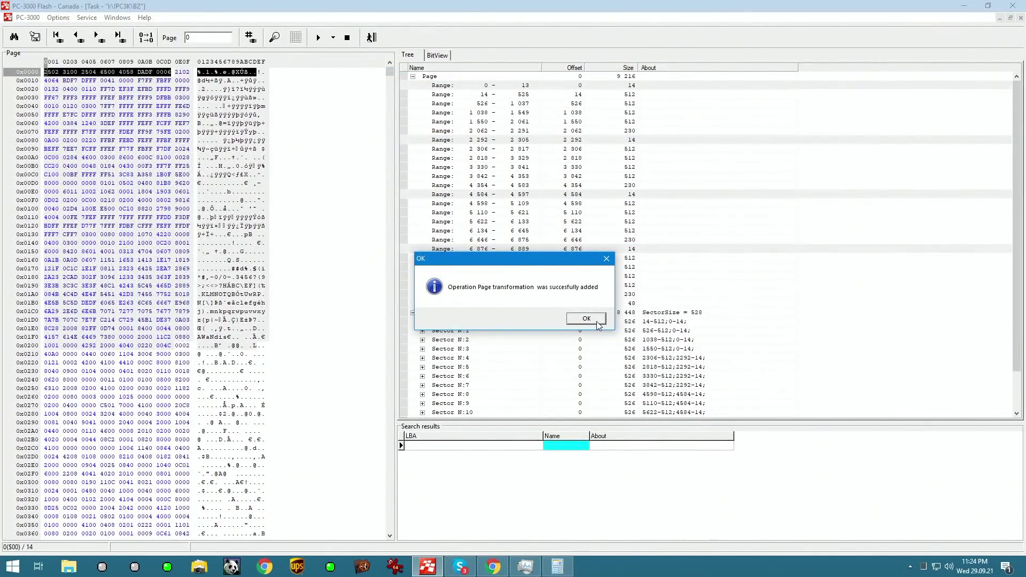
click(593, 319)
click(372, 37)
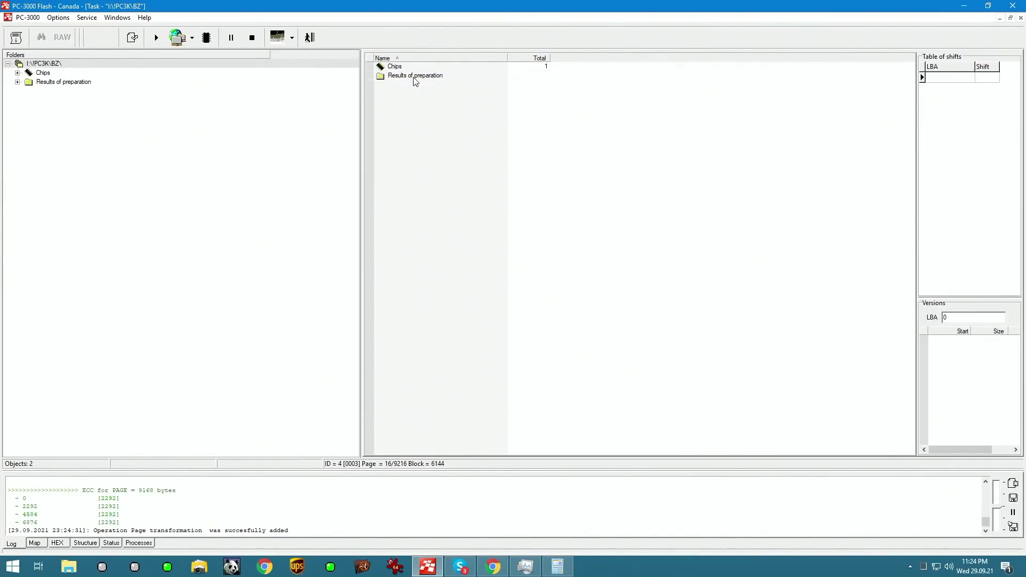
In 0001 - Transformation graph, apply 005 - Split by Block with 6144 sectors to Page transformation.
click(414, 75)
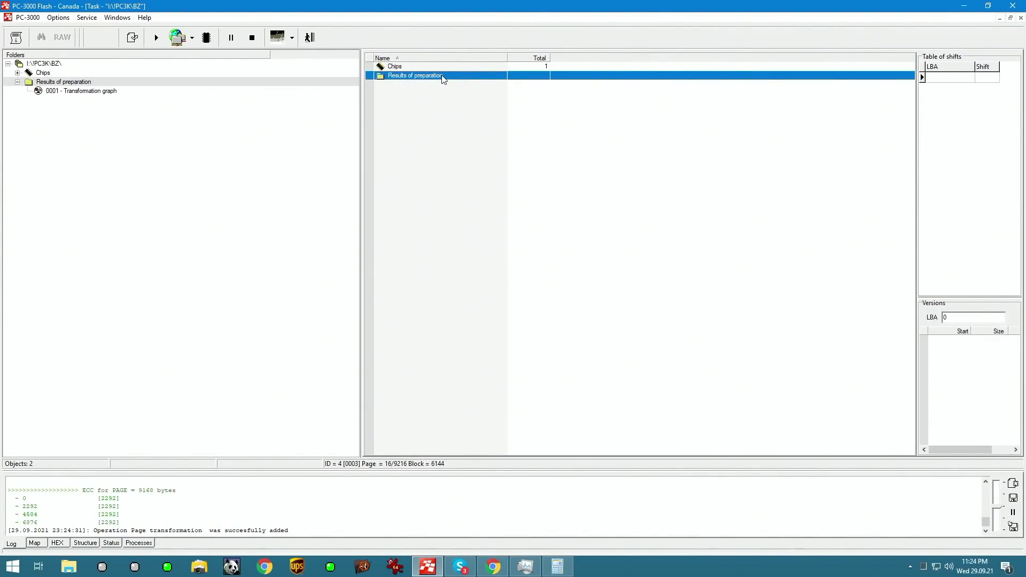
click(98, 92)
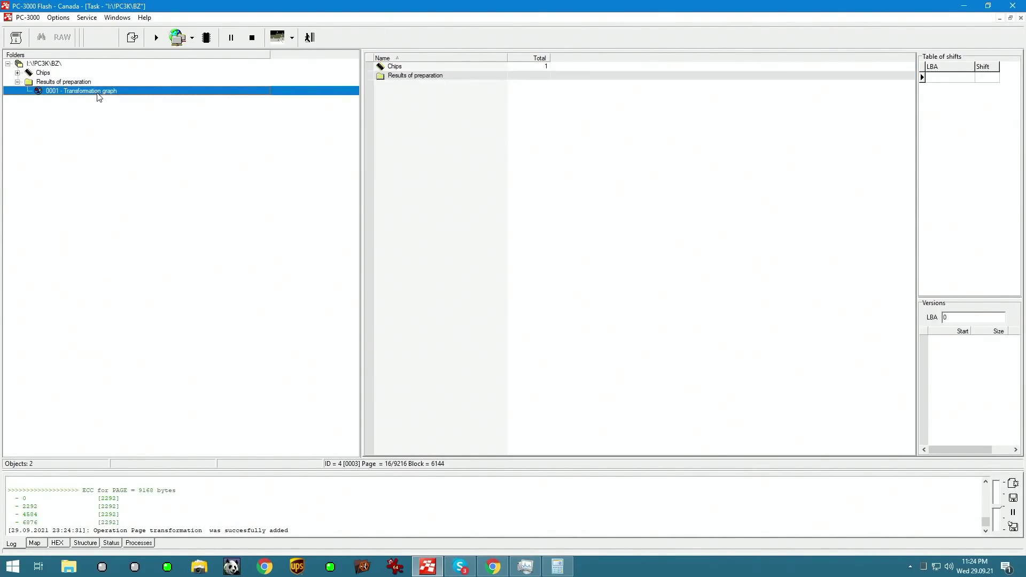
click(477, 101)
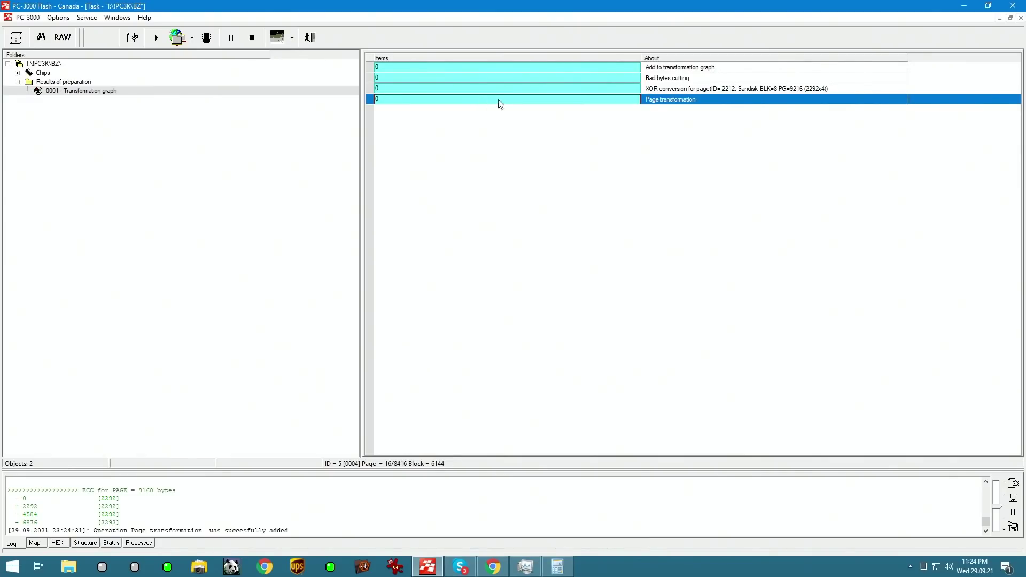
right_click(507, 101)
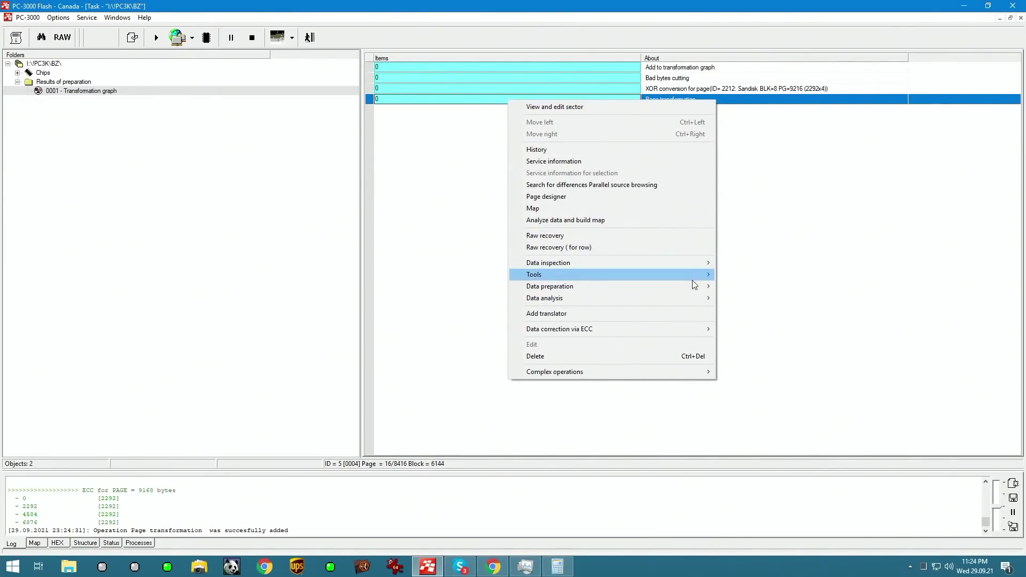
mouse_move(691, 286)
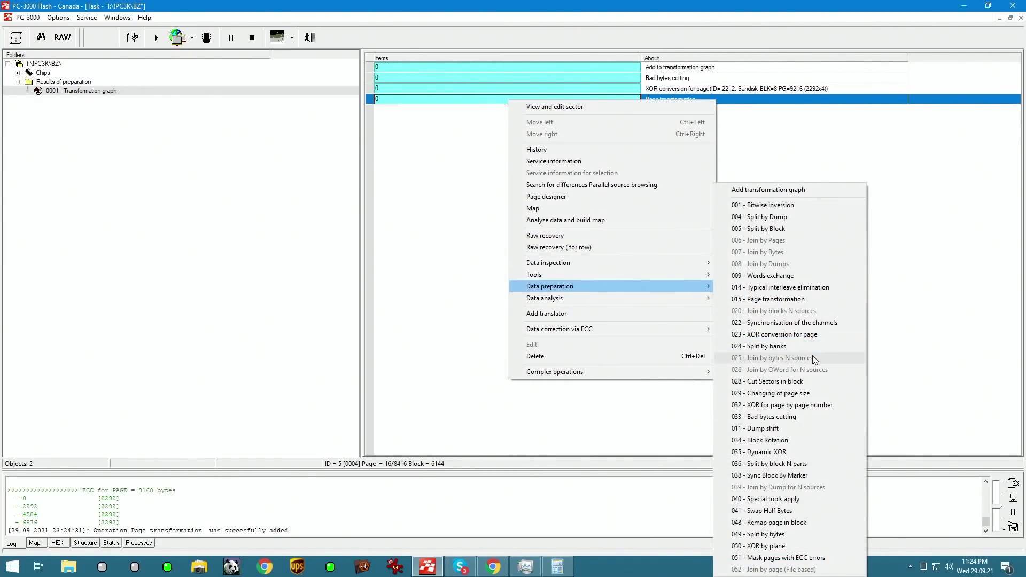
click(764, 228)
click(609, 302)
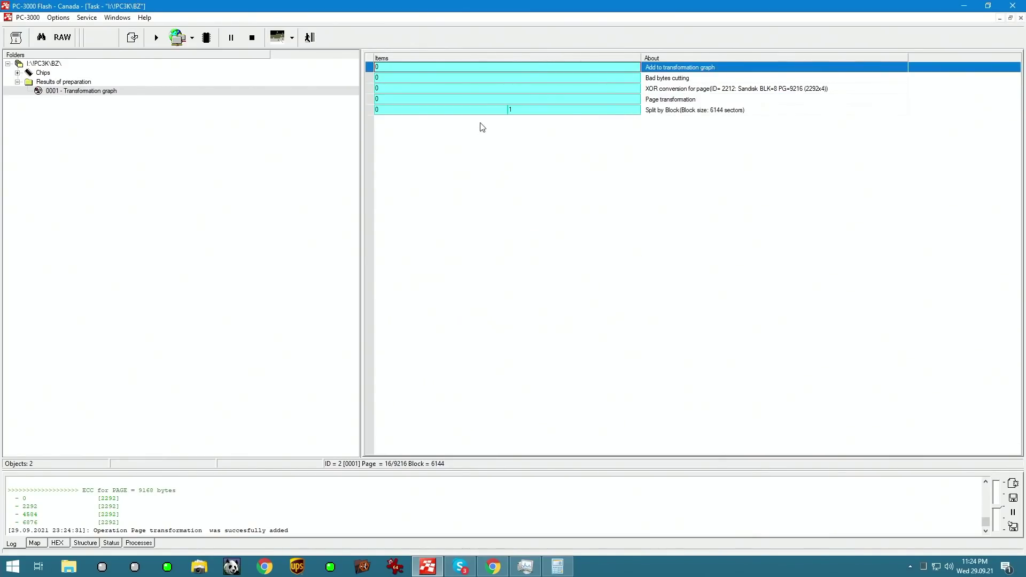
Inspect the new Split by Block result in the side-by-side hex view.
click(483, 110)
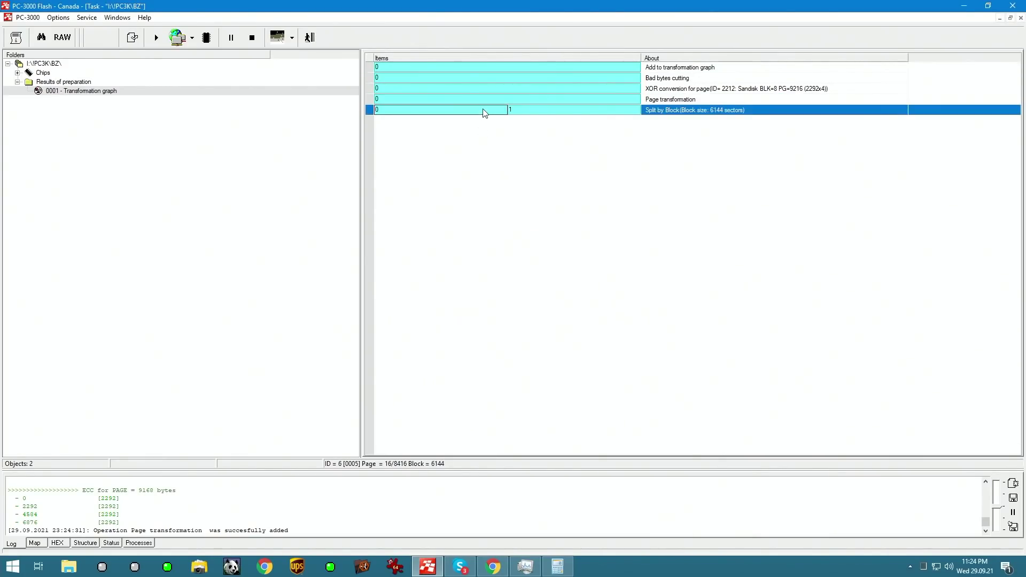
right_click(541, 110)
click(563, 185)
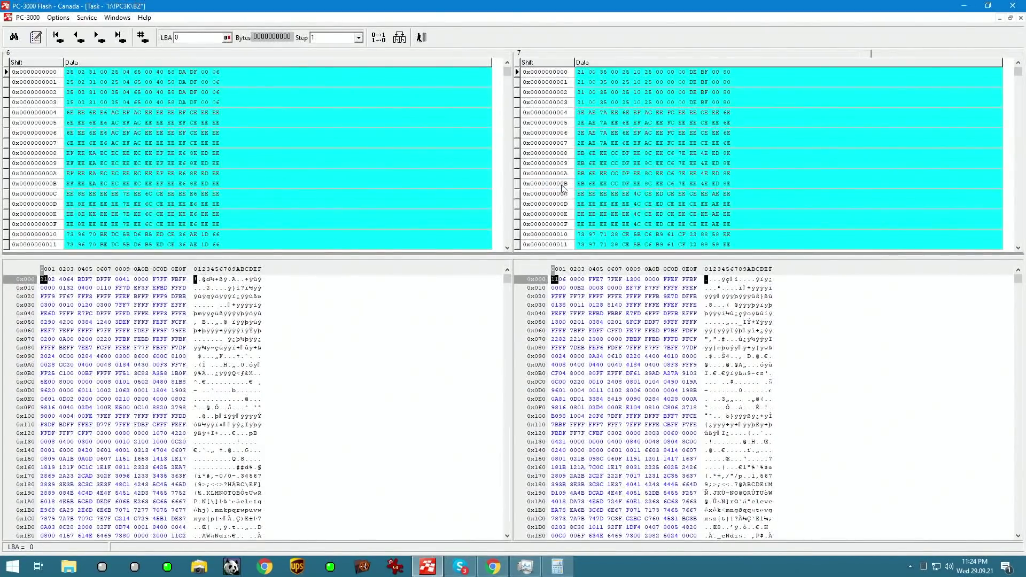
drag(506, 73, 507, 119)
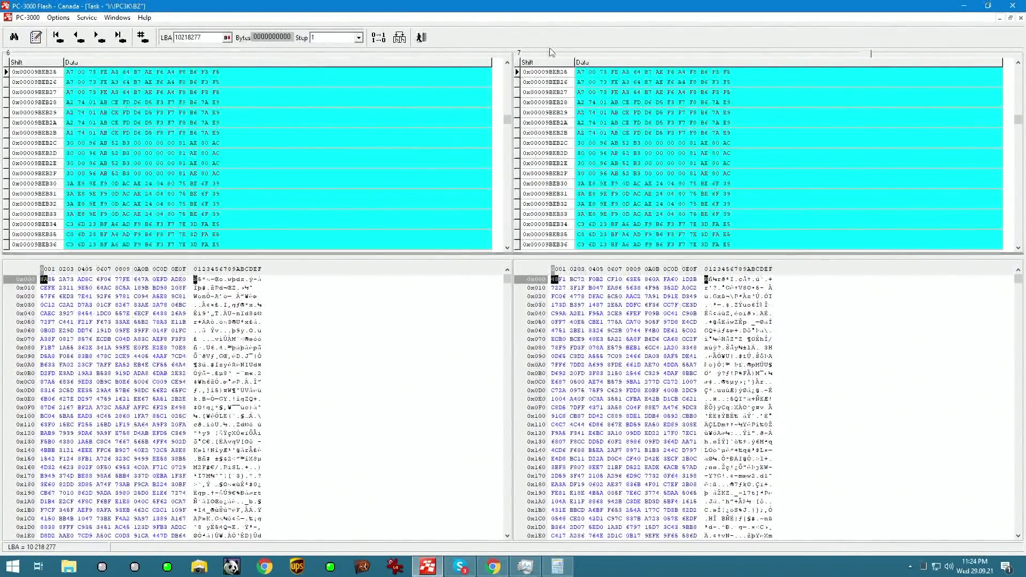
click(421, 37)
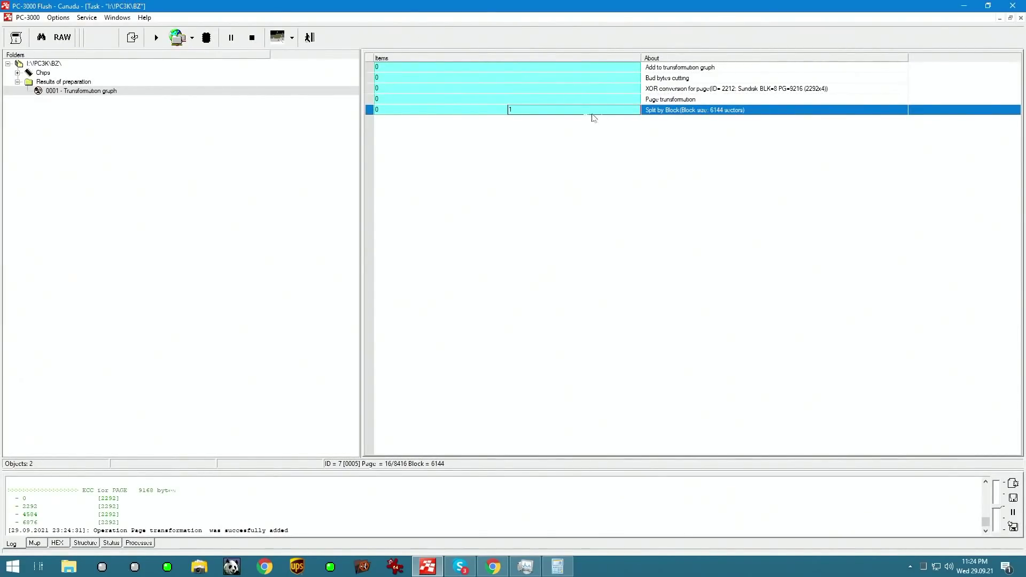
right_click(687, 114)
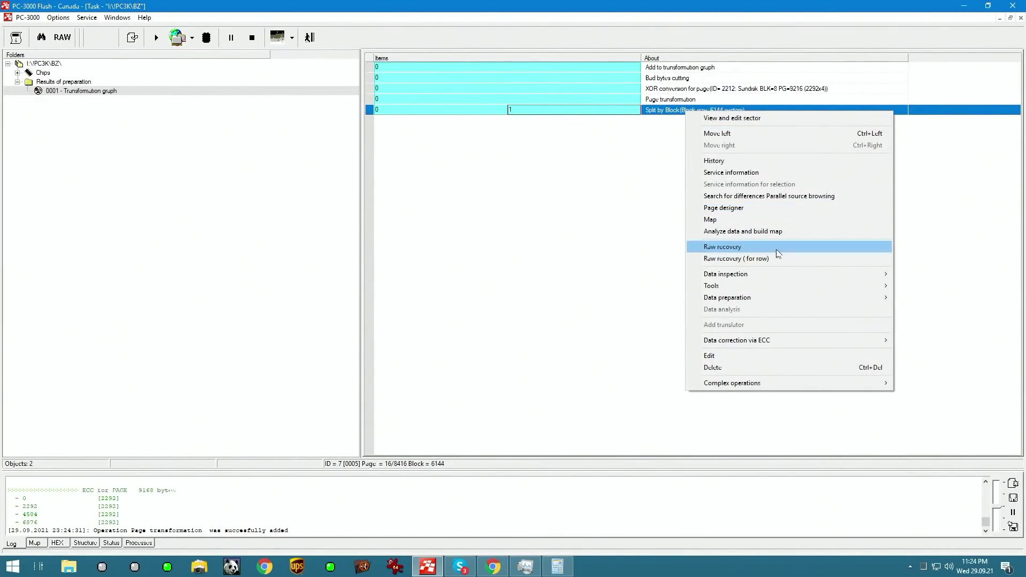
Add a 16-sector Join by Pages after Split by Block and open raw recovery on it.
mouse_move(731, 301)
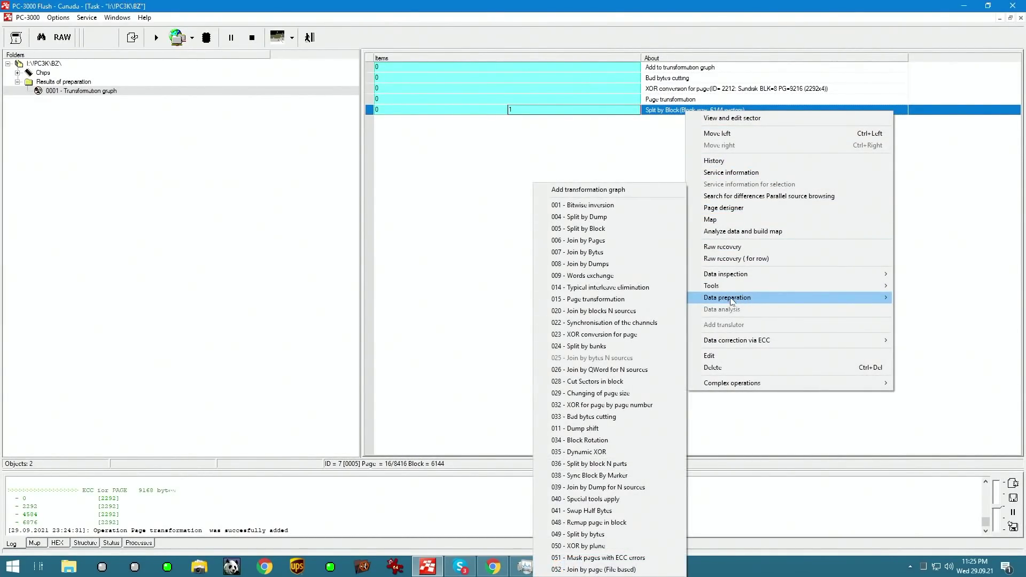
click(620, 241)
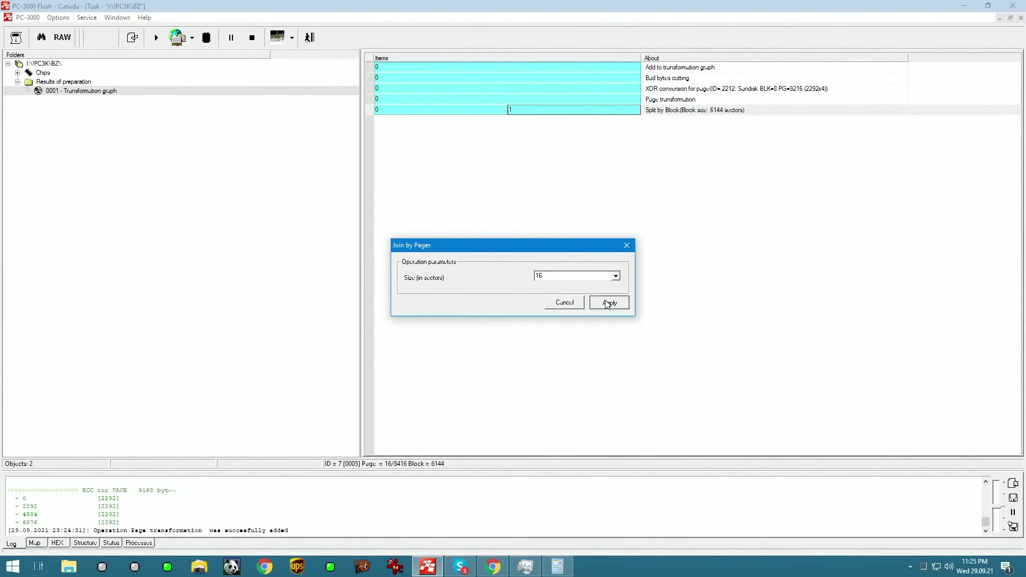
click(608, 304)
right_click(529, 123)
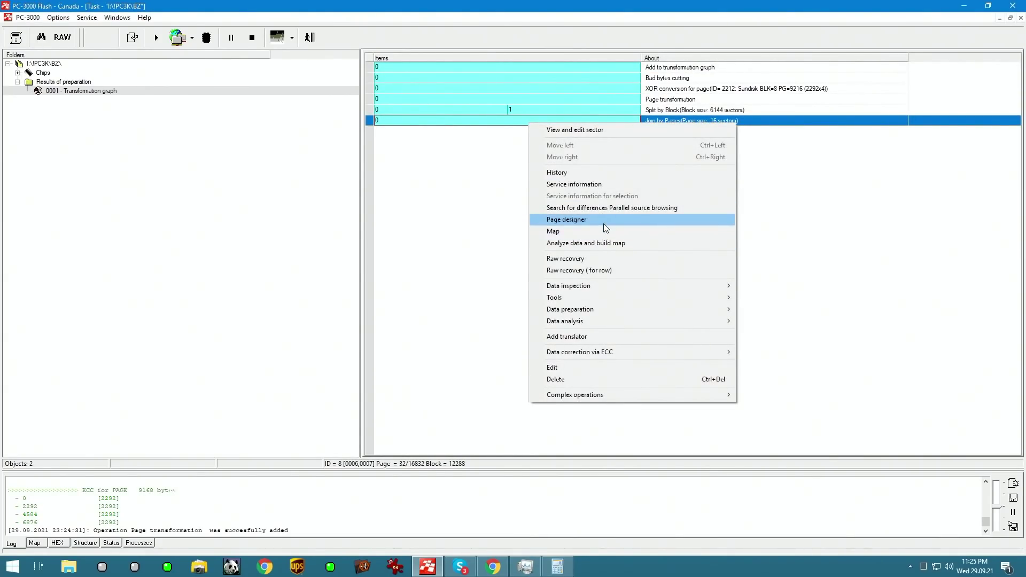
click(462, 298)
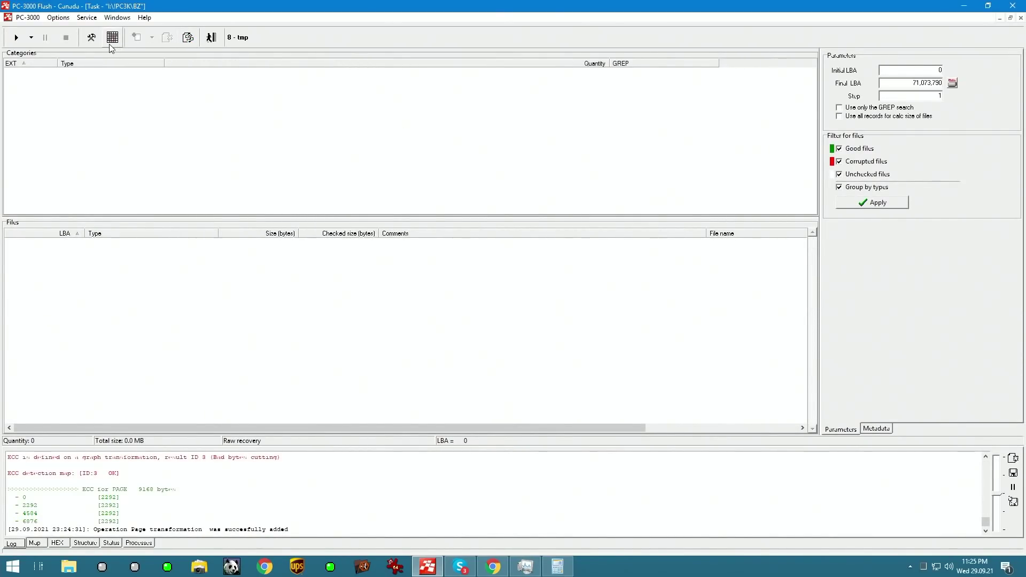
Scan the joined data, list the 2 JPEG images found, and return to the graph.
click(16, 38)
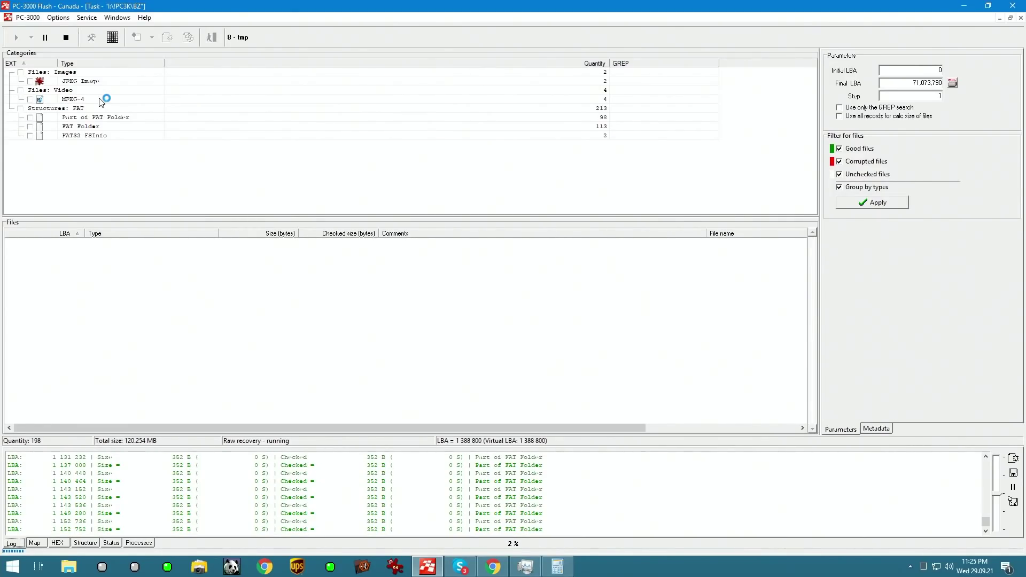
click(67, 41)
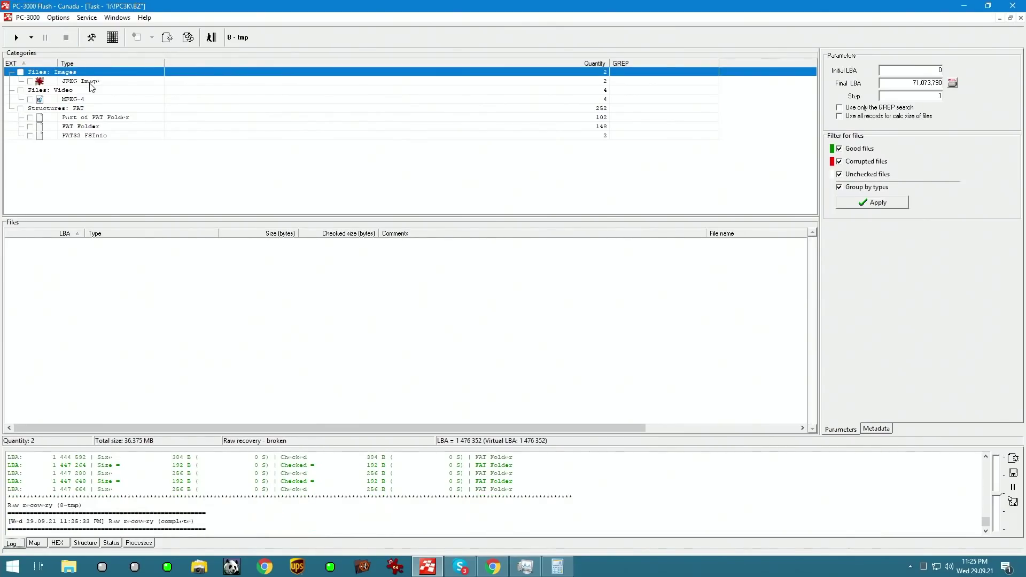
click(90, 82)
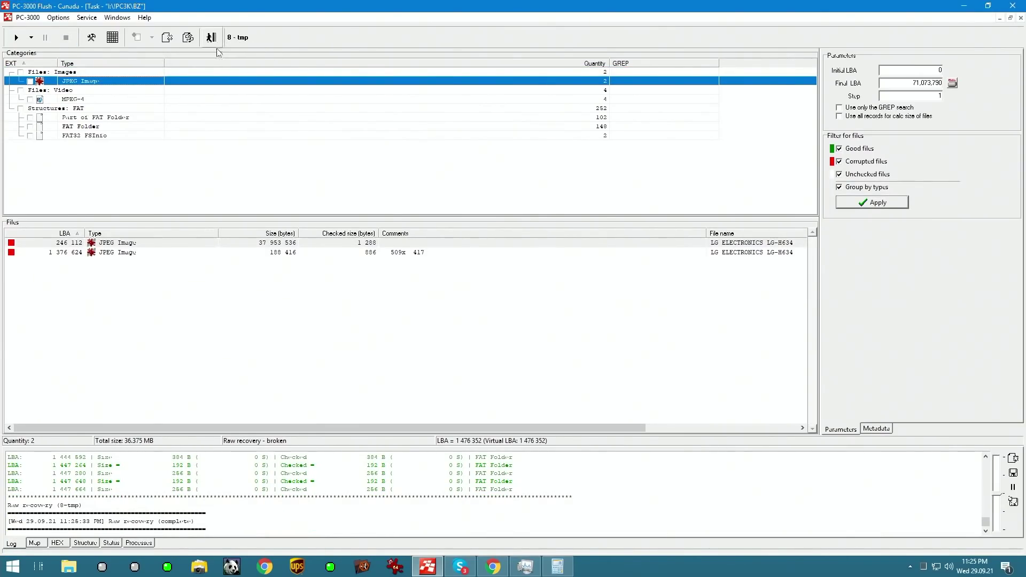
key(ctrl+Tab)
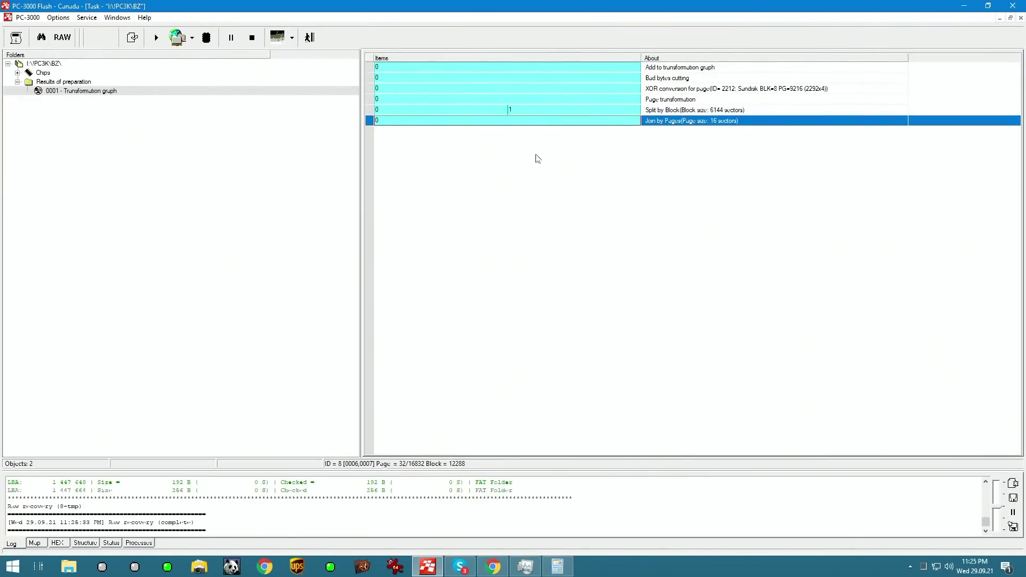
Add another Split by Block step of 12288 sectors to the graph.
right_click(536, 126)
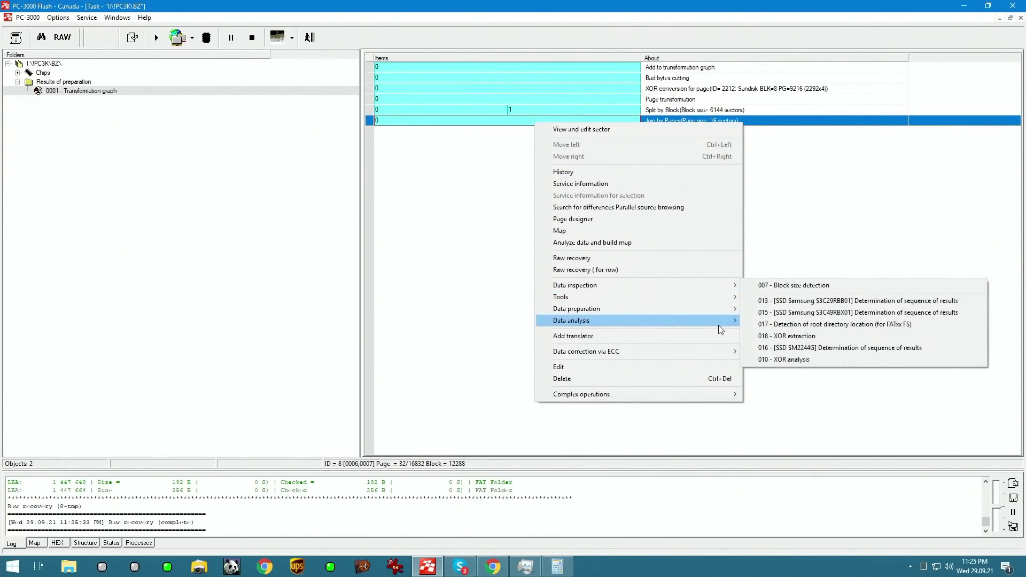
mouse_move(719, 325)
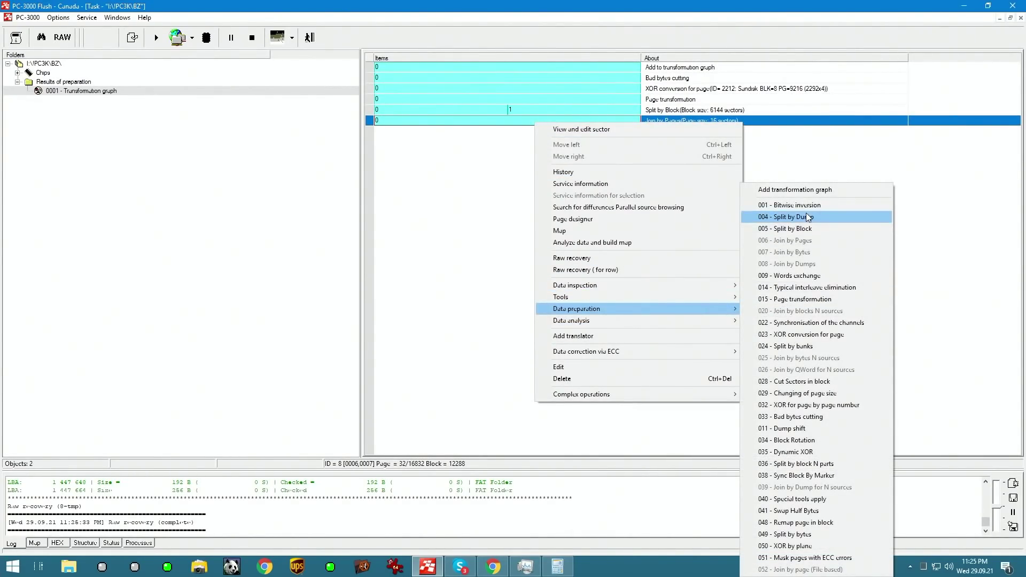
click(808, 229)
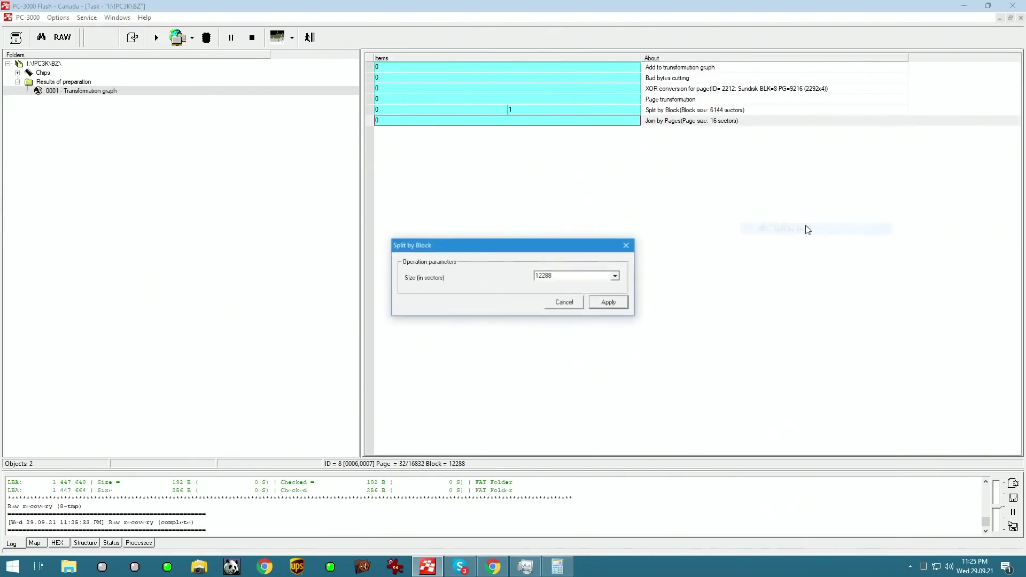
click(609, 302)
Compare items 9 and 10 side by side in hex, then close the comparison.
click(490, 133)
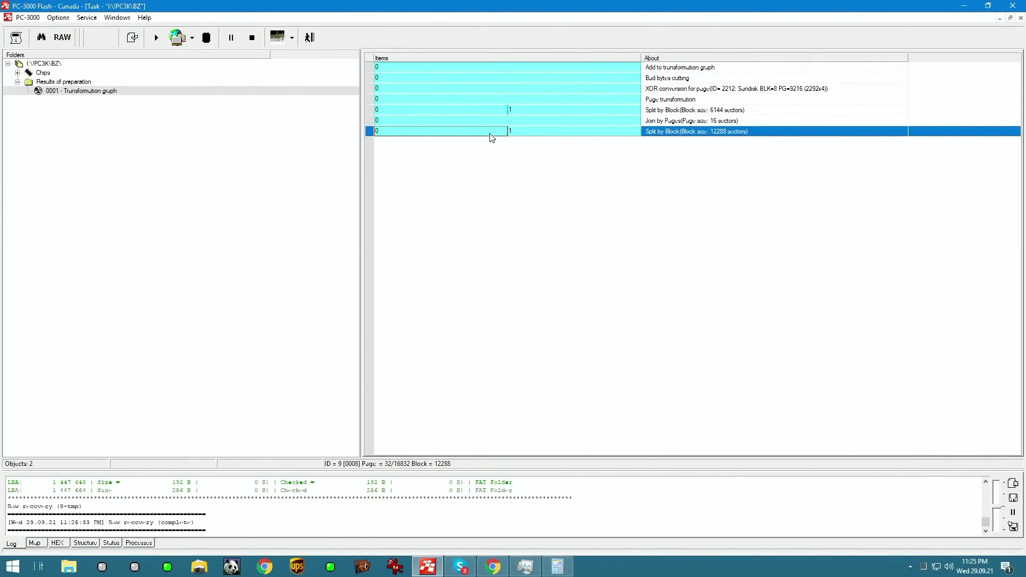
right_click(552, 130)
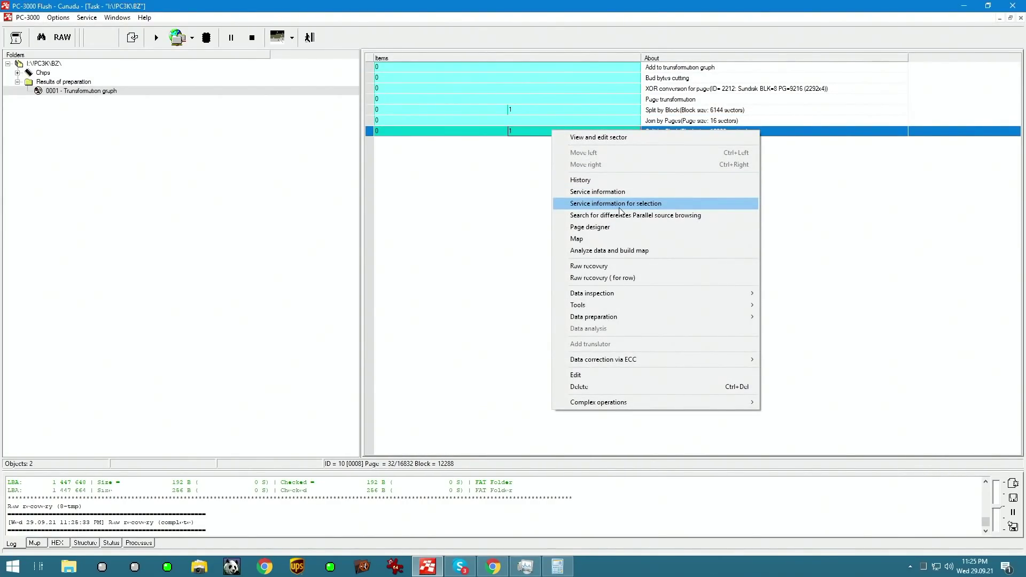
click(619, 214)
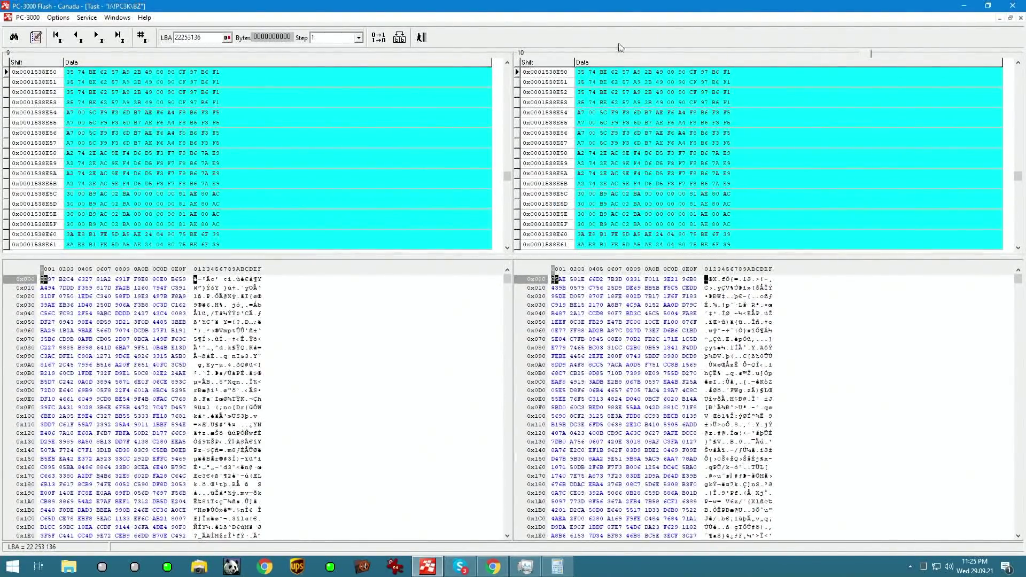
click(421, 37)
Append a 32-sector Join by Pages step after the 12288-sector Split by Block.
right_click(720, 131)
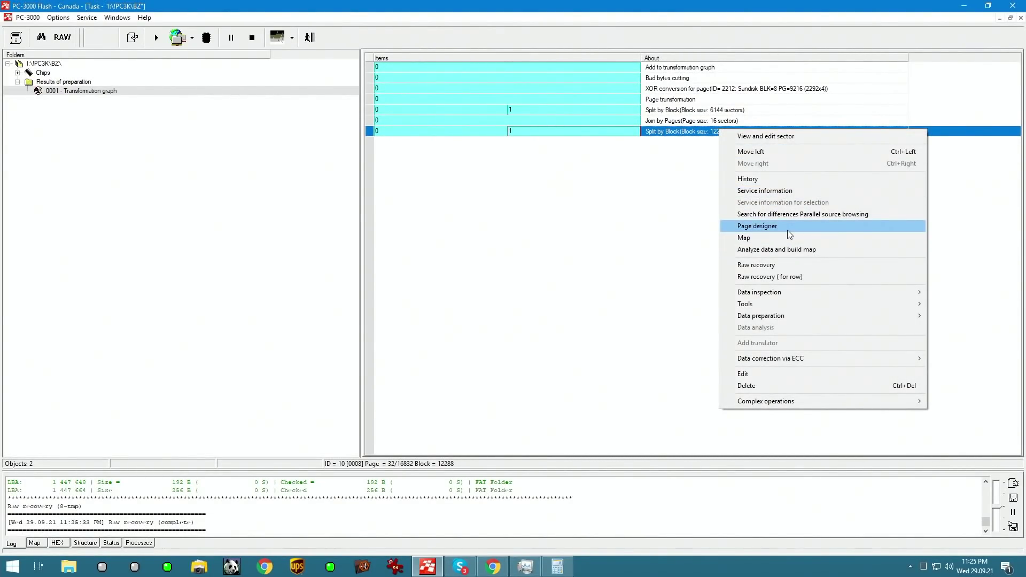
mouse_move(783, 315)
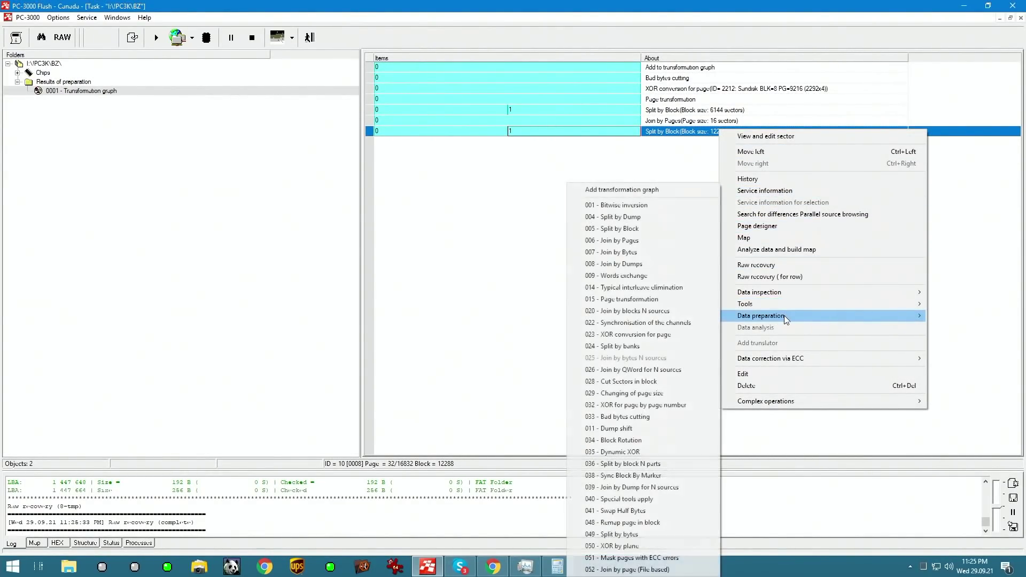
click(663, 244)
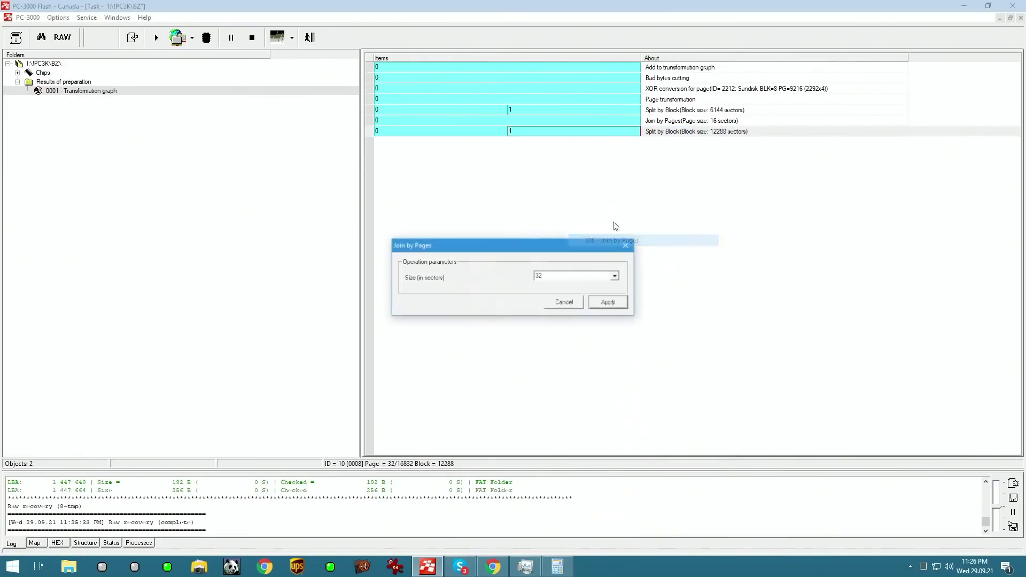
click(608, 302)
Add a 24576-sector Split by Block step after the Join by Pages step.
click(510, 144)
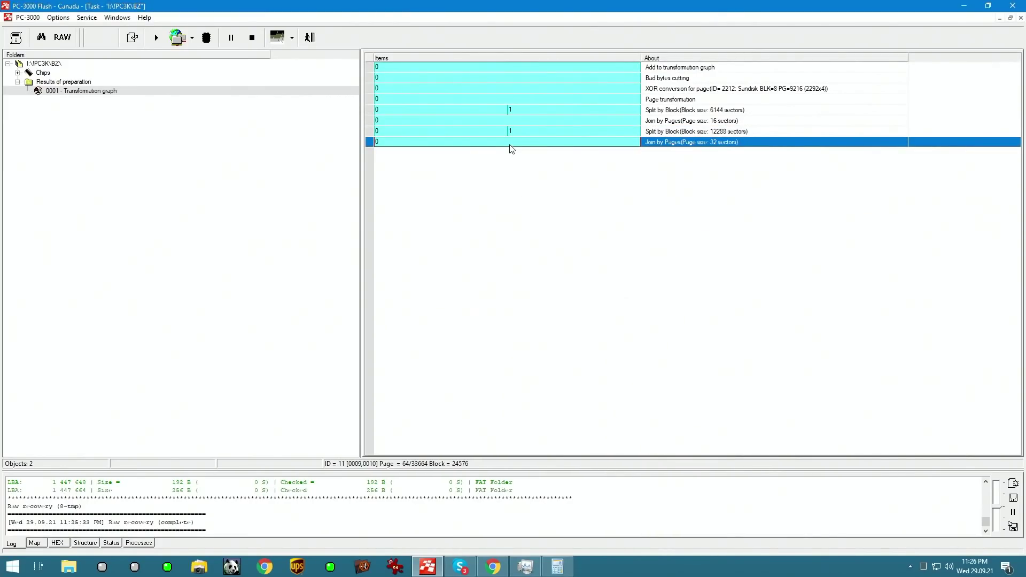
right_click(510, 145)
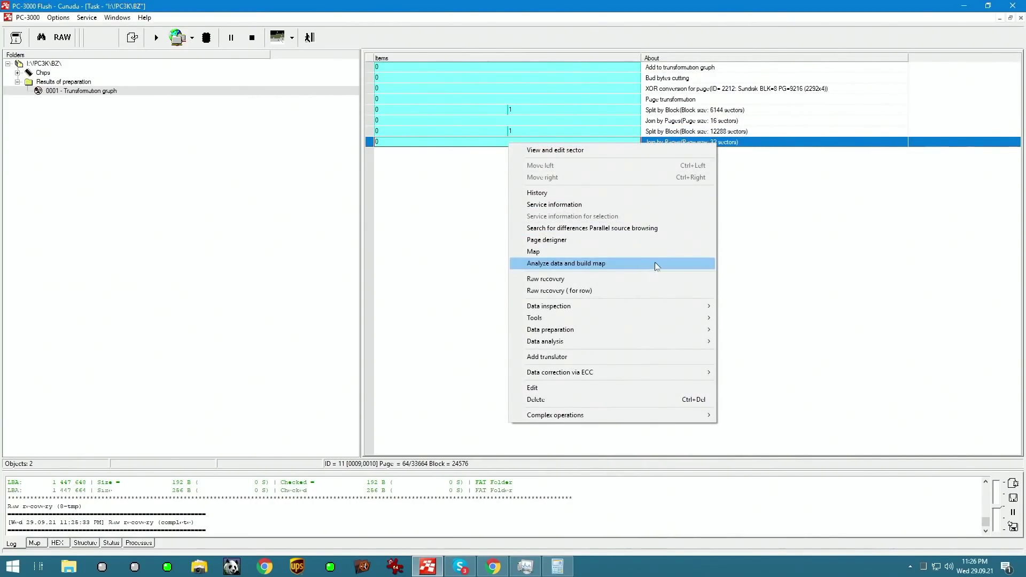
mouse_move(678, 339)
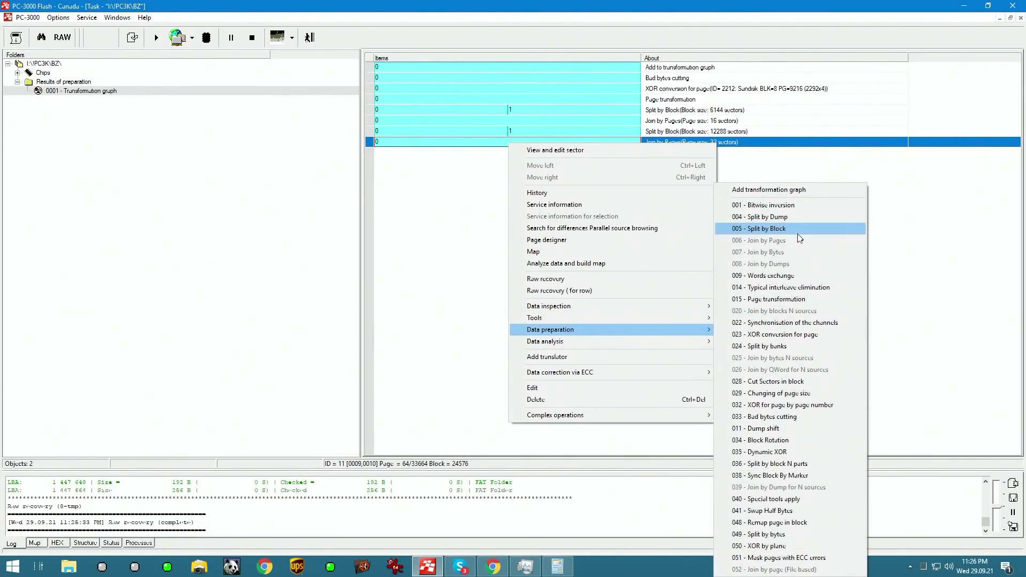
click(798, 231)
click(618, 304)
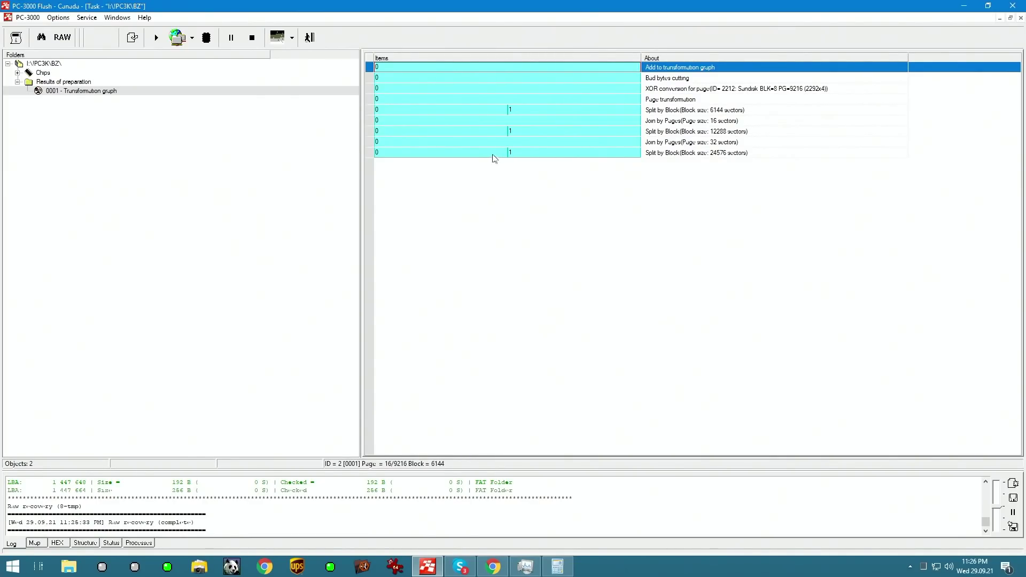
Compare the split's output items 12 and 13 side by side in hex, then close.
click(534, 155)
click(531, 152)
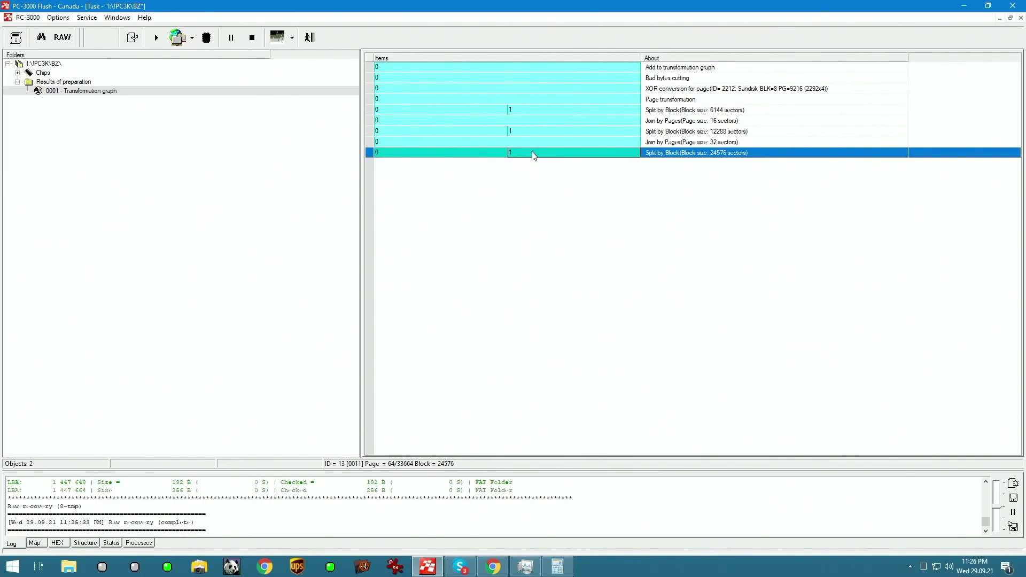
right_click(531, 153)
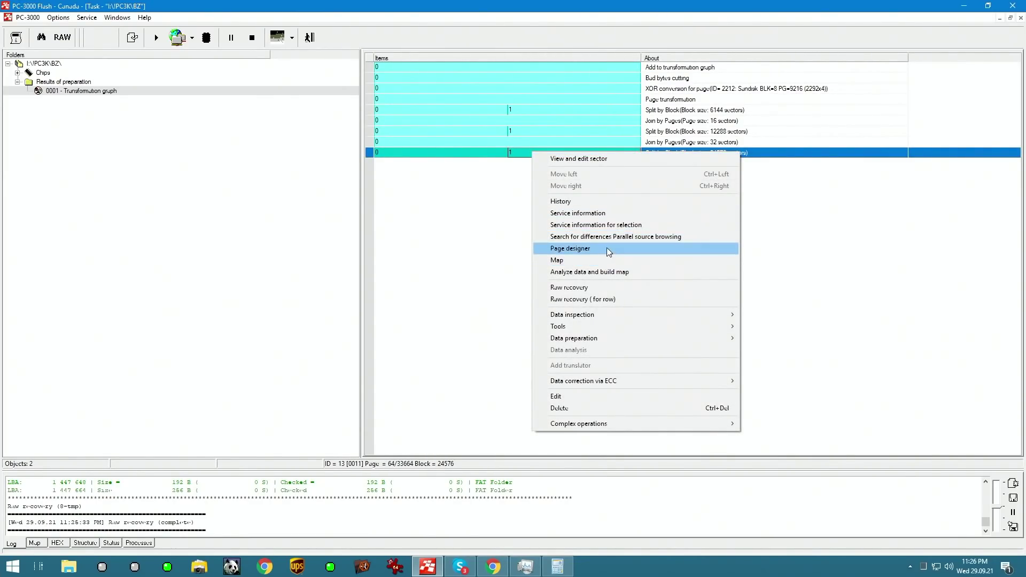
click(627, 225)
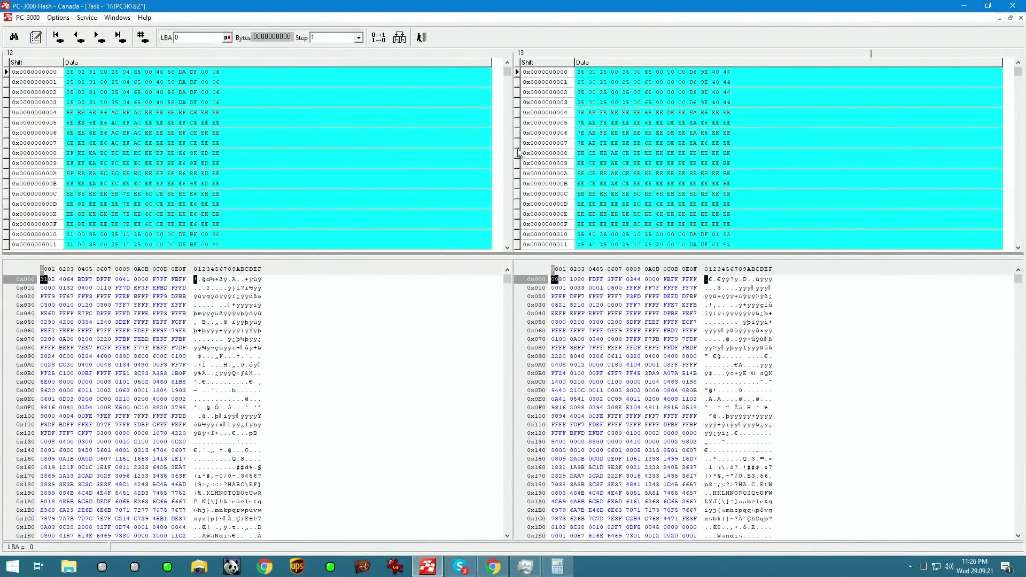
drag(507, 71, 507, 135)
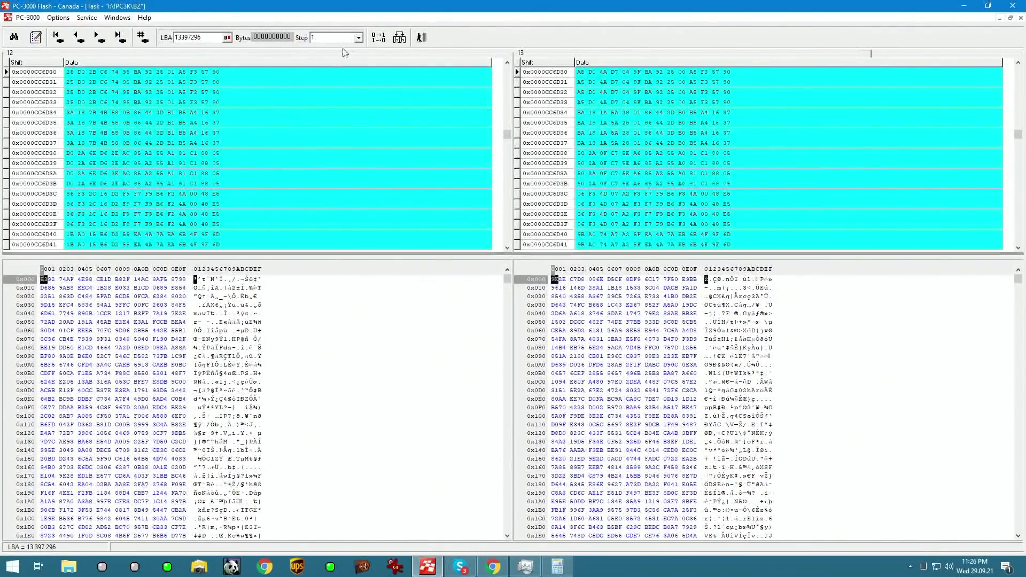
key(Escape)
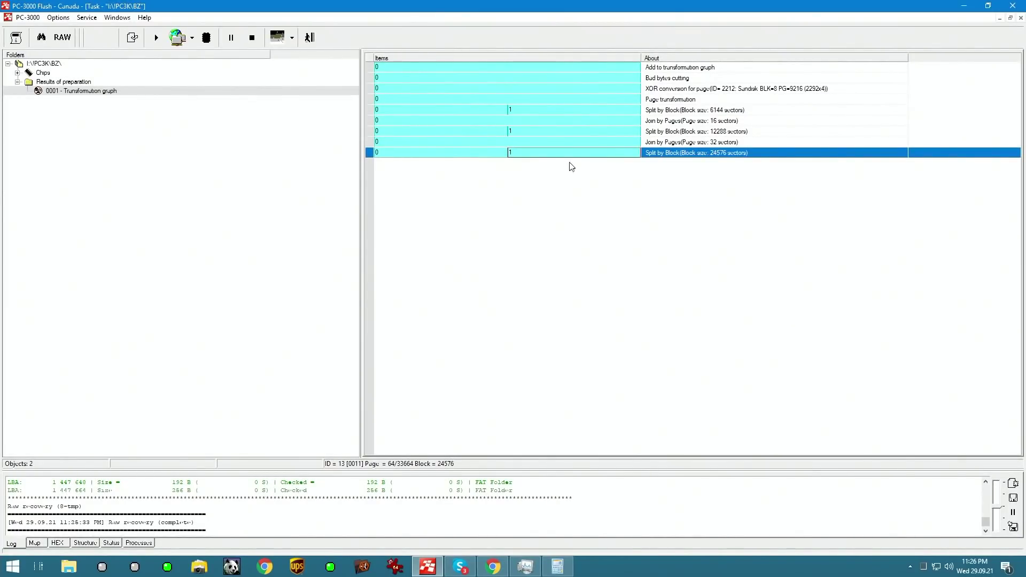
Delete the 24576-sector Split by Block step from the graph.
right_click(662, 154)
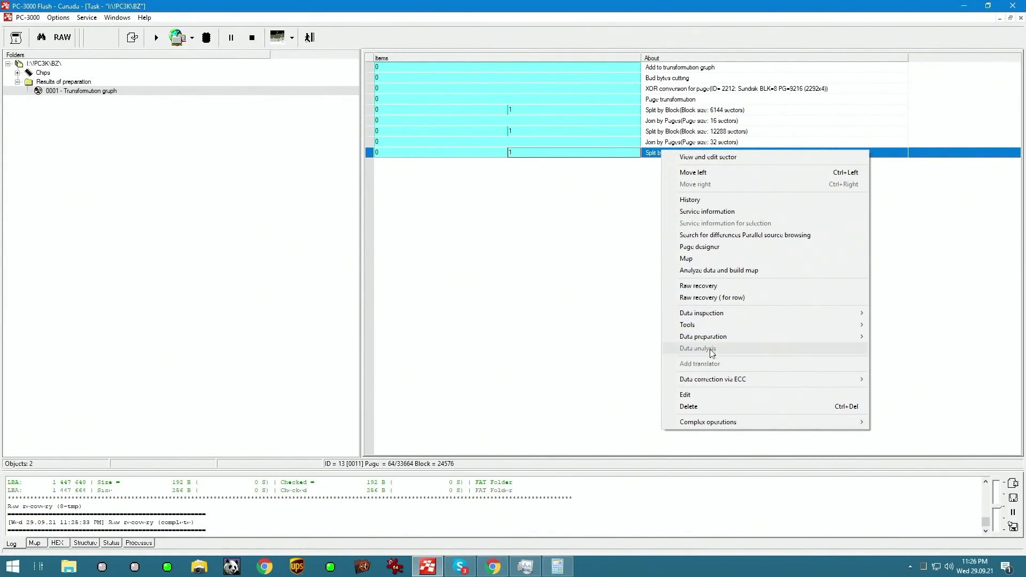
click(716, 411)
click(494, 322)
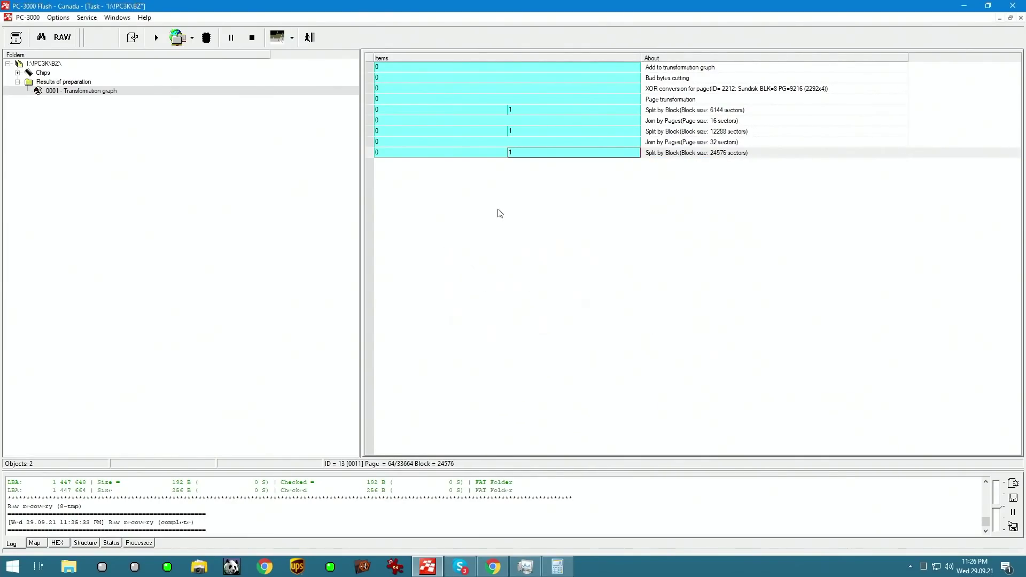
Run raw recovery on the 32-sector page join and view the one JPEG found.
right_click(511, 142)
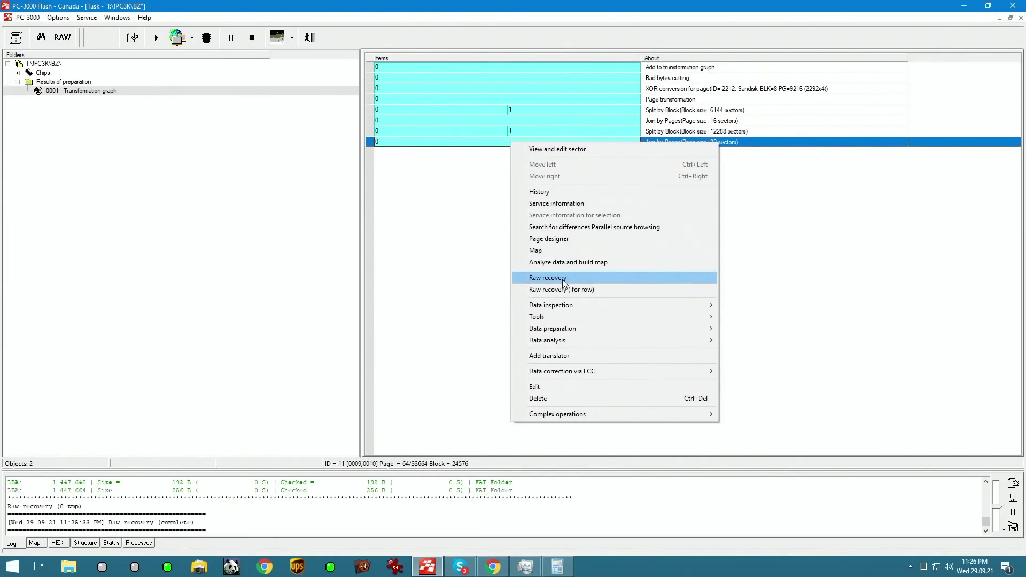
click(562, 279)
click(17, 37)
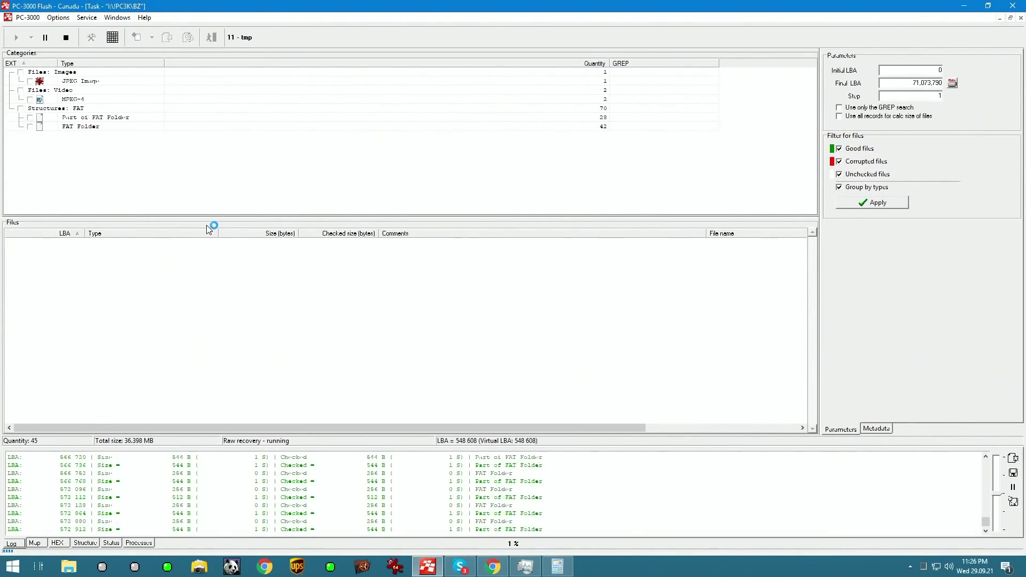
click(67, 38)
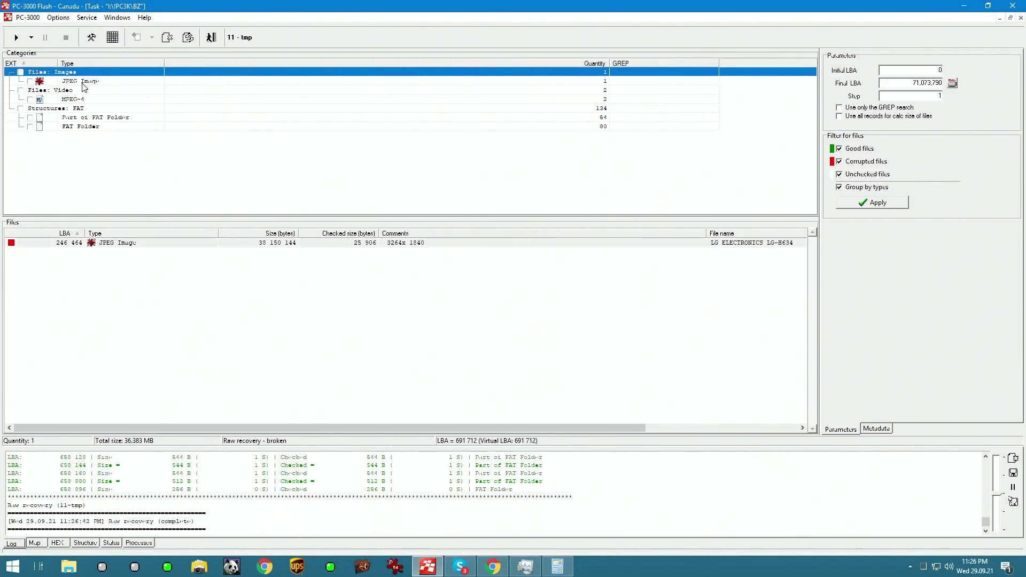
right_click(134, 244)
click(242, 399)
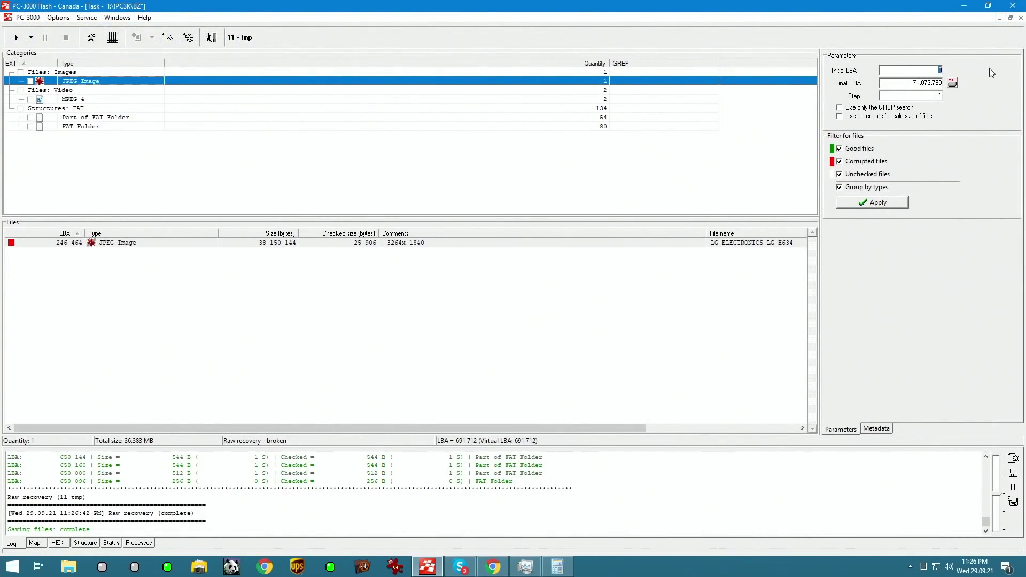
Start raw recovery from Initial LBA 25,000,000.
text(25,)
text(000,000)
key(Return)
click(32, 39)
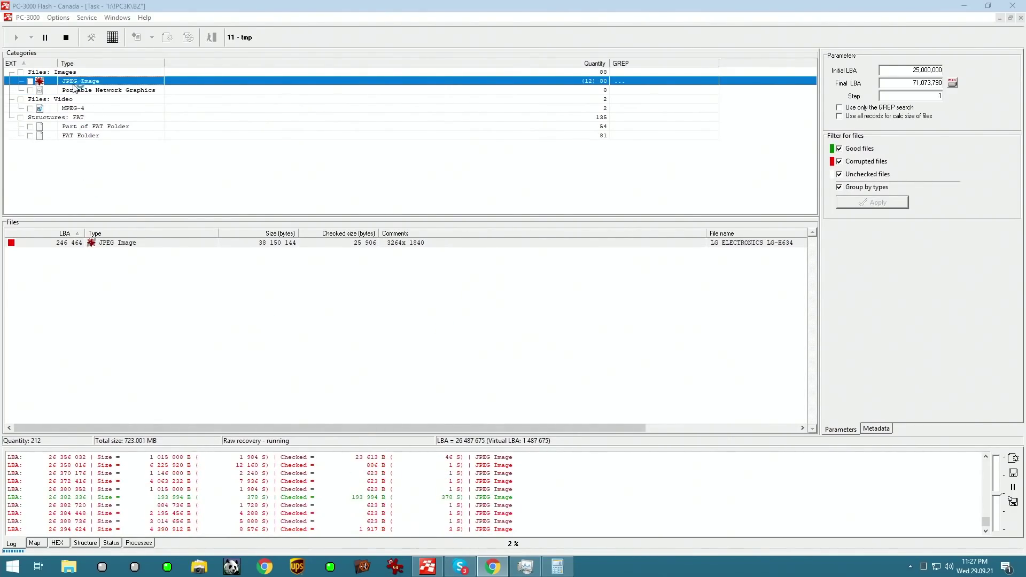
Stop the recovery and bring up actions for a recovered JPEG file.
click(66, 37)
click(34, 291)
right_click(33, 291)
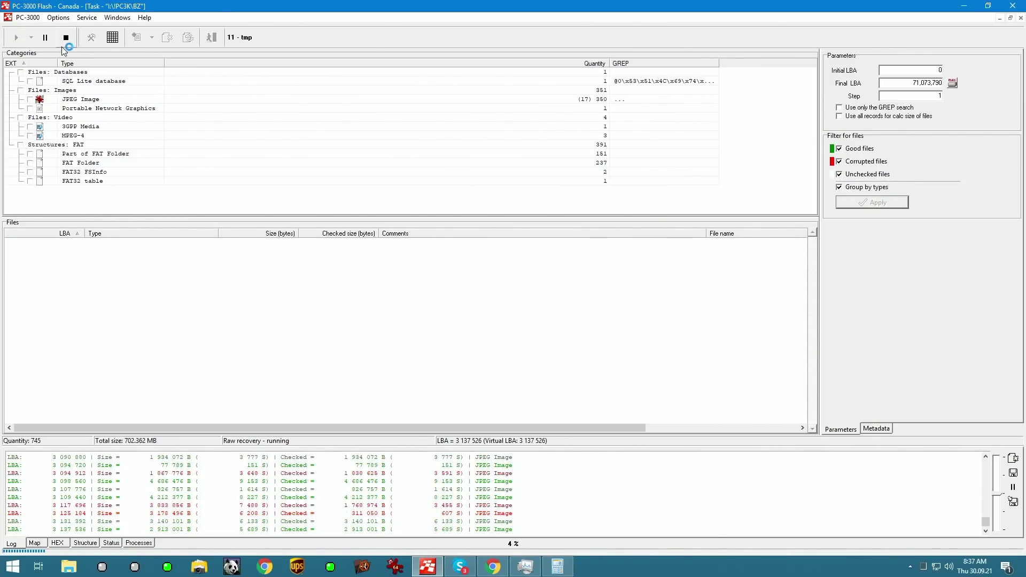
List the 351 recovered JPEGs and bring up actions for the one at LBA 2 417 024.
click(80, 100)
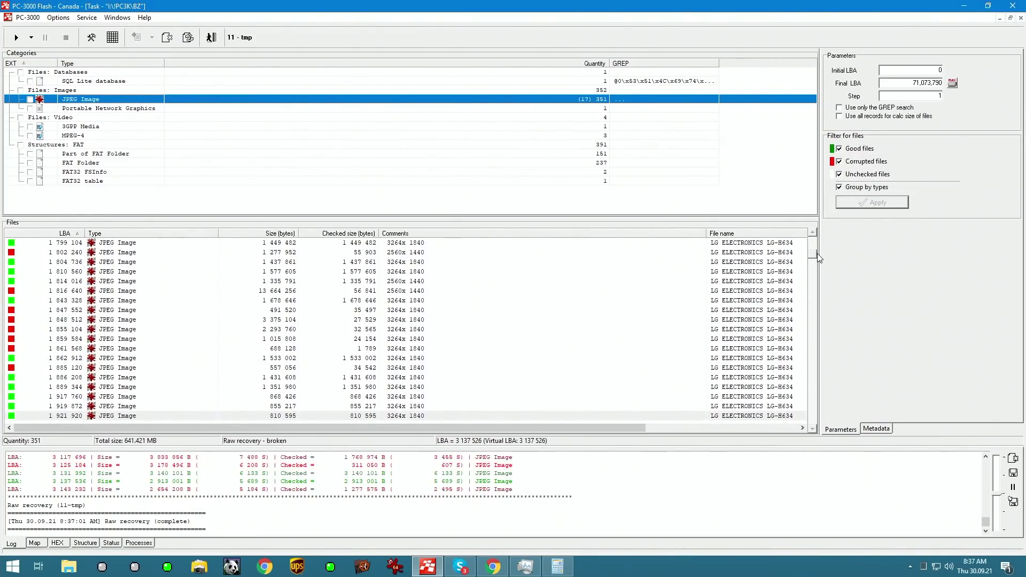
drag(816, 255, 802, 343)
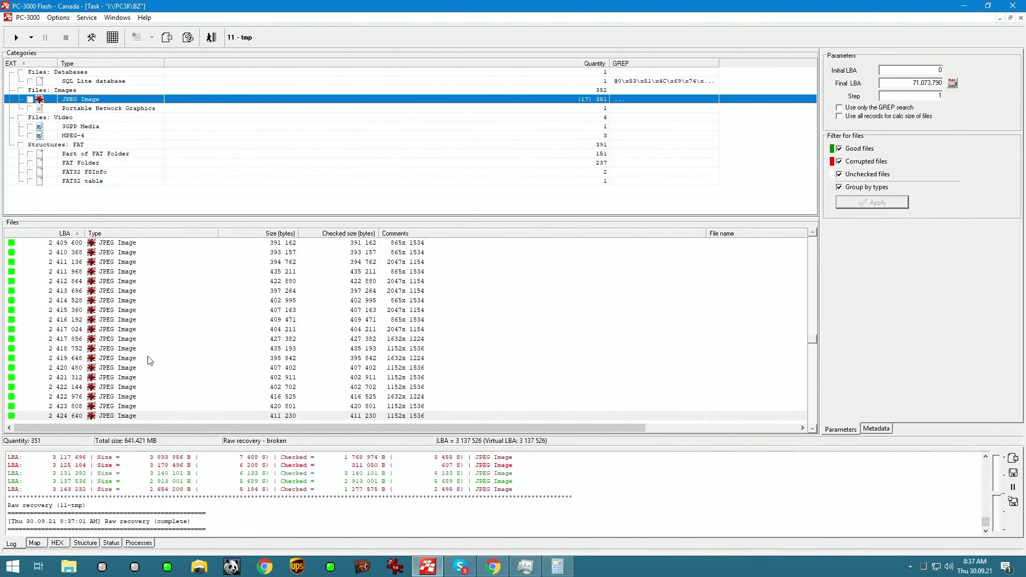
click(54, 330)
right_click(63, 334)
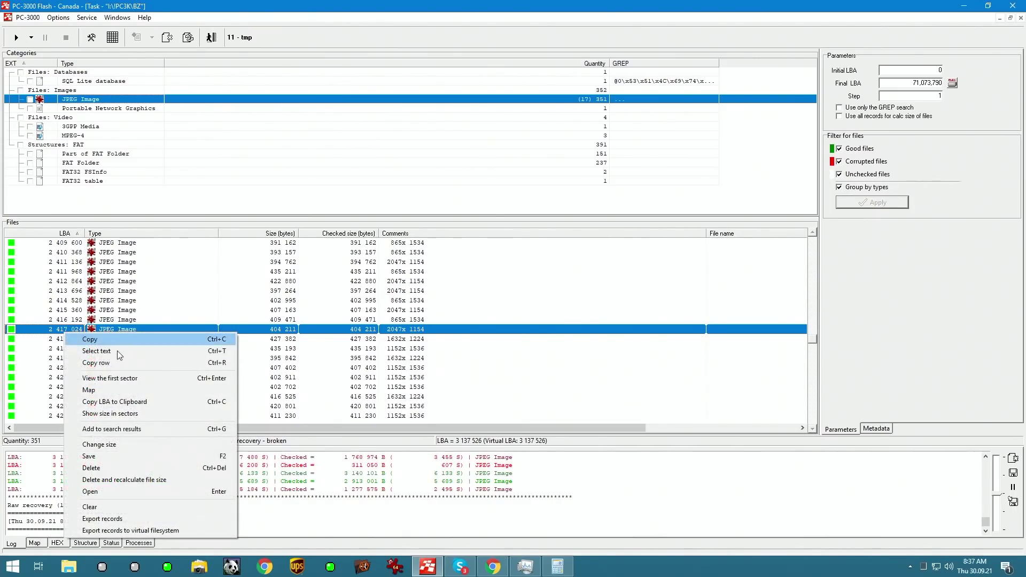